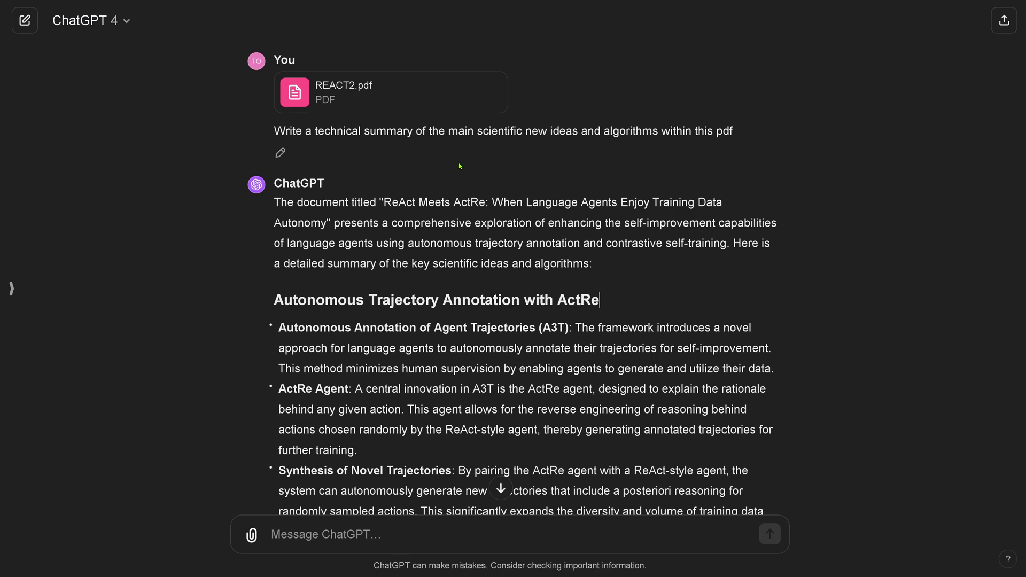
- Preview the attached REACT2.pdf paper and highlight the summary request in the first message
{"action": "left_click", "coordinate": [313, 94]}
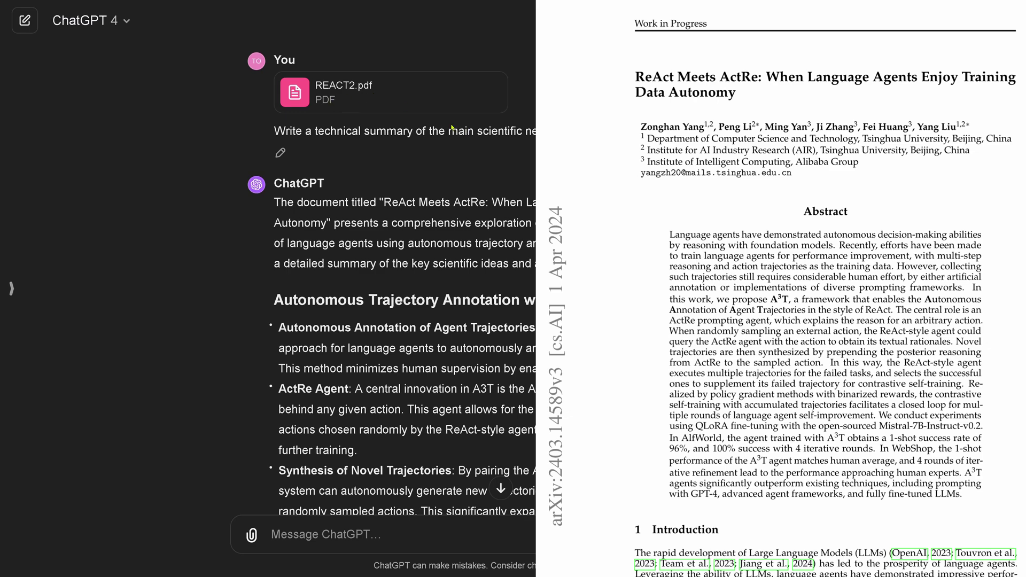
{"action": "left_click_drag", "start_coordinate": [325, 135], "coordinate": [535, 132]}
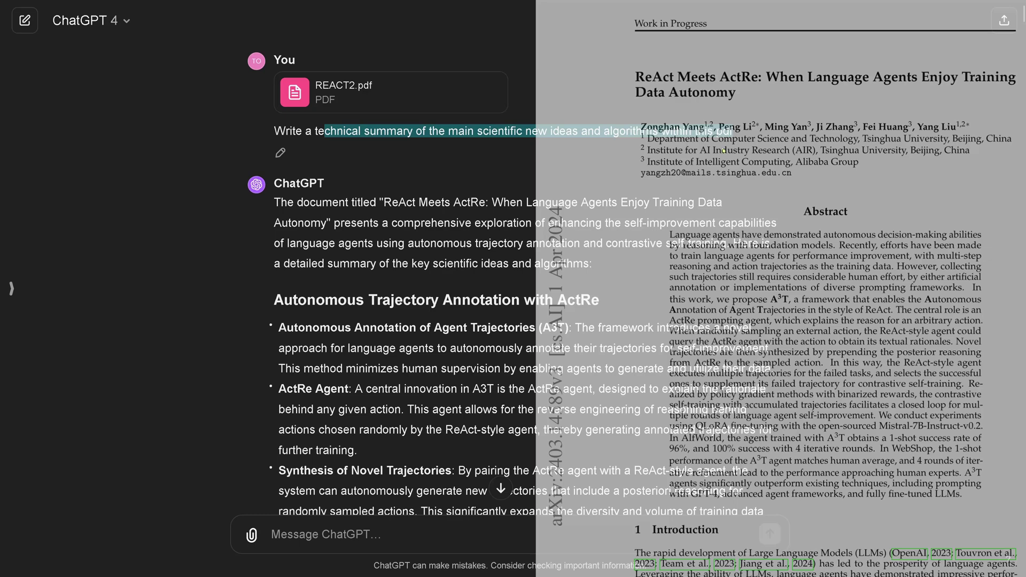
{"action": "scroll", "coordinate": [417, 186], "scroll_direction": "down", "scroll_amount": 2}
{"action": "scroll", "coordinate": [417, 186], "scroll_direction": "down", "scroll_amount": 3}
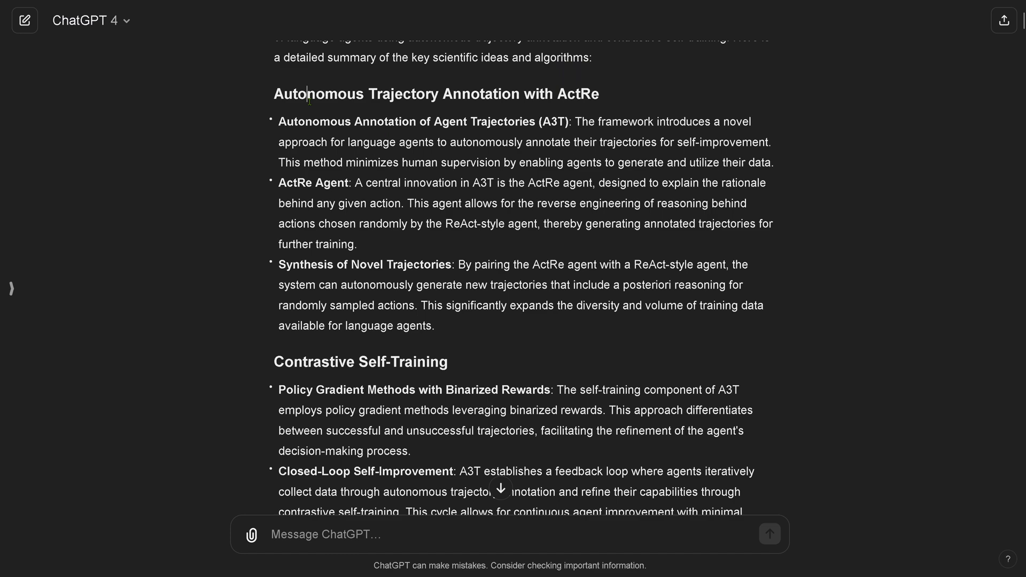
- Highlight the trajectory annotation heading and the binarized rewards bullet in the summary
{"action": "left_click_drag", "start_coordinate": [309, 98], "coordinate": [601, 96]}
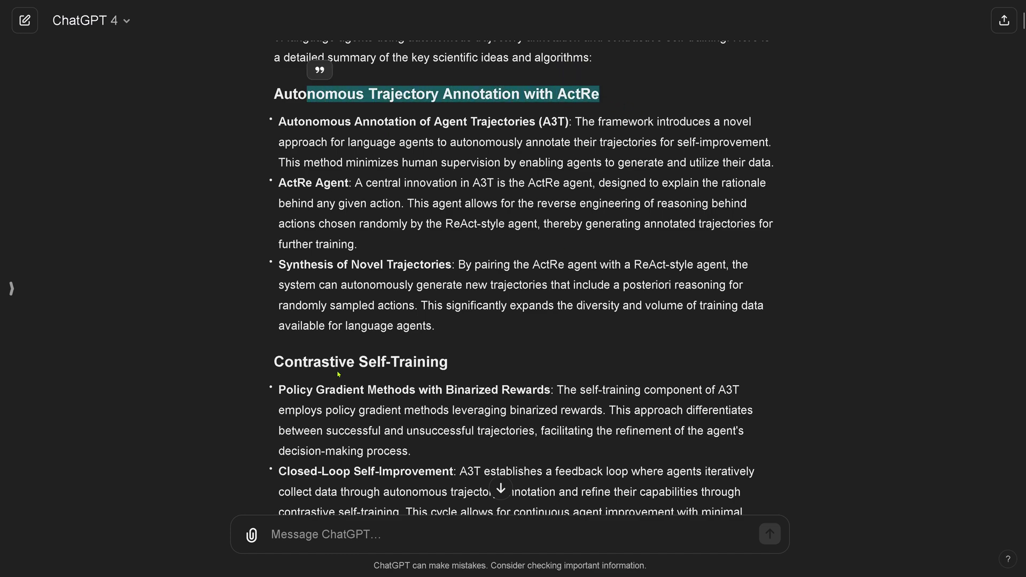
{"action": "left_click_drag", "start_coordinate": [338, 375], "coordinate": [450, 366]}
{"action": "scroll", "coordinate": [353, 172], "scroll_direction": "down", "scroll_amount": 4}
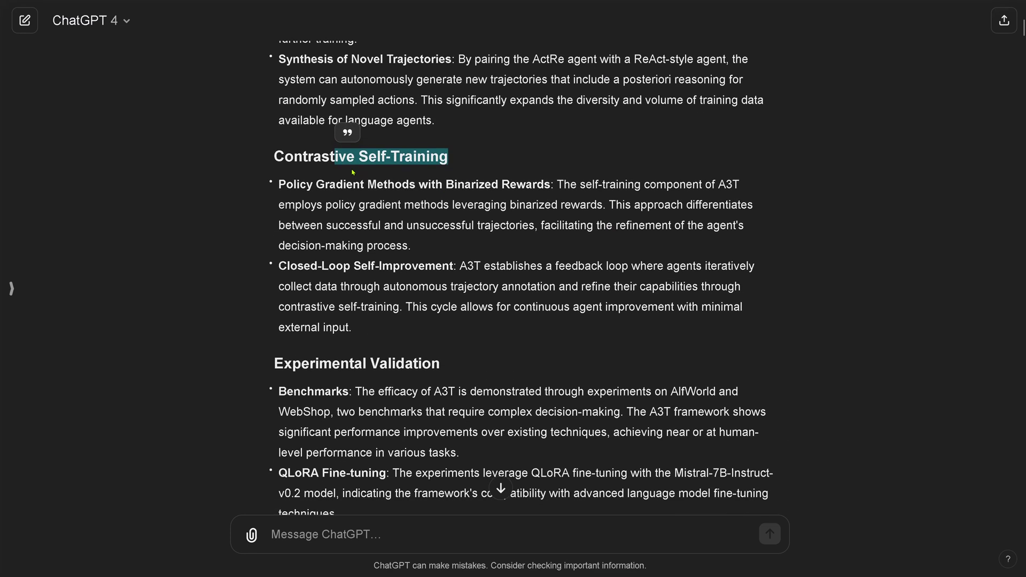
{"action": "left_click_drag", "start_coordinate": [360, 181], "coordinate": [640, 185]}
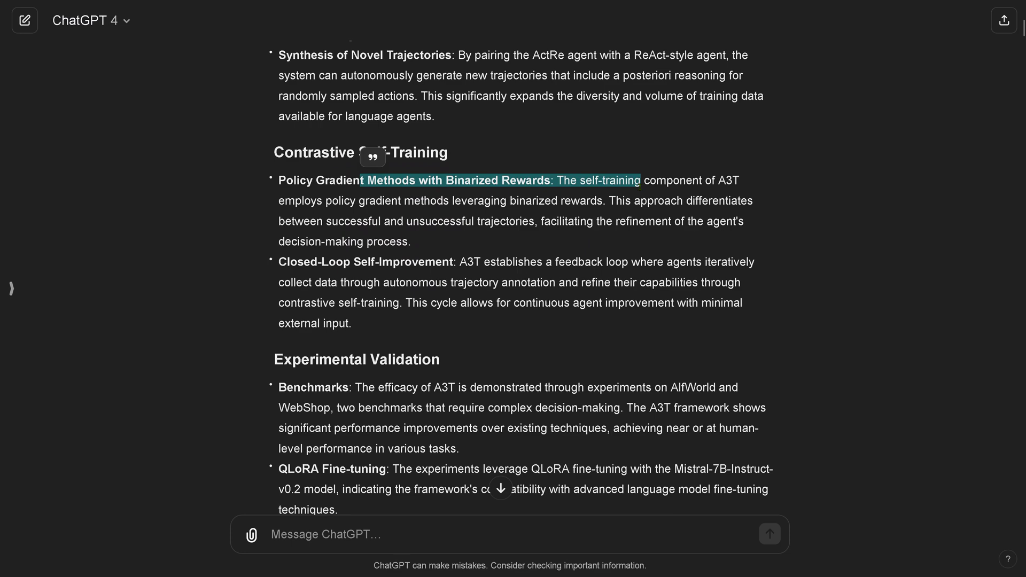
{"action": "left_click_drag", "start_coordinate": [335, 263], "coordinate": [538, 282]}
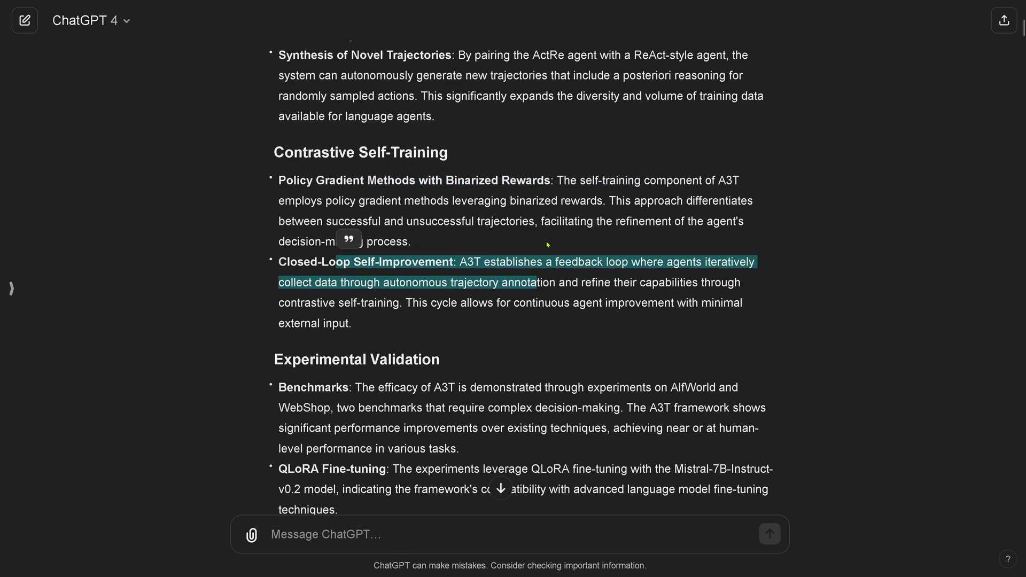
- Scroll down to the focused-narrative request and ChatGPT's A3T-centred reply
{"action": "scroll", "coordinate": [586, 224], "scroll_direction": "down", "scroll_amount": 1}
{"action": "scroll", "coordinate": [586, 224], "scroll_direction": "down", "scroll_amount": 5}
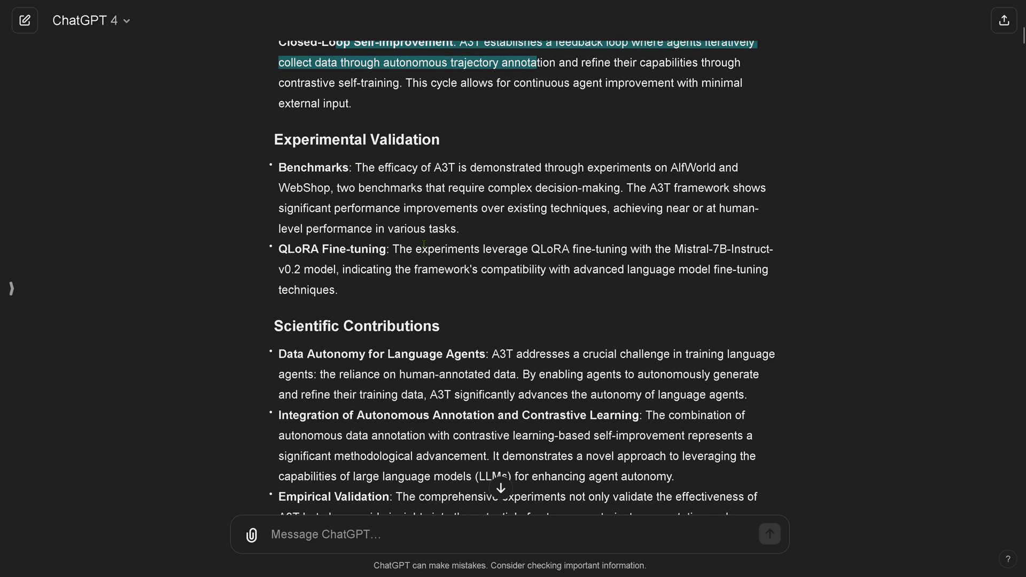
{"action": "scroll", "coordinate": [425, 247], "scroll_direction": "down", "scroll_amount": 2}
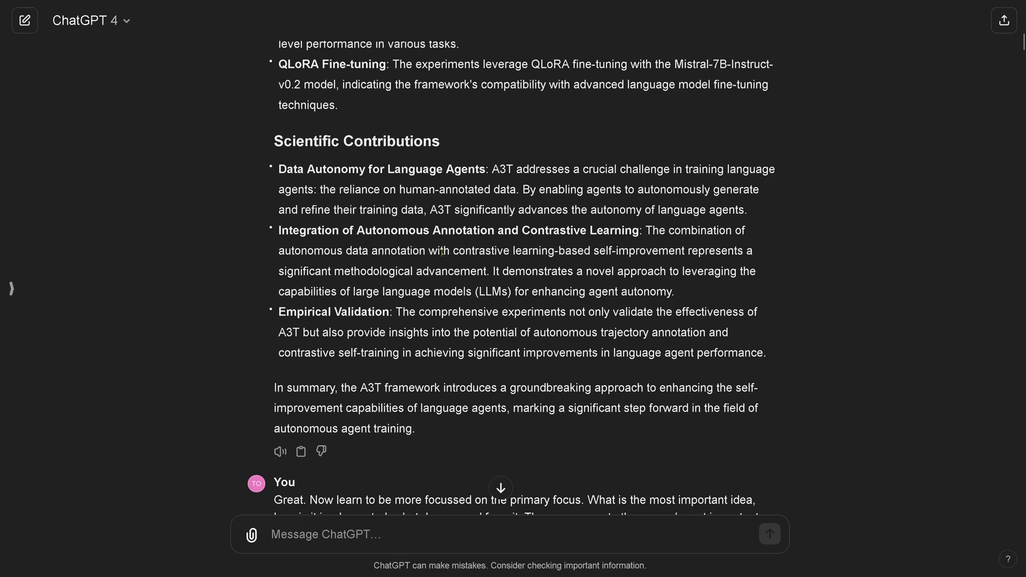
{"action": "scroll", "coordinate": [451, 296], "scroll_direction": "down", "scroll_amount": 3}
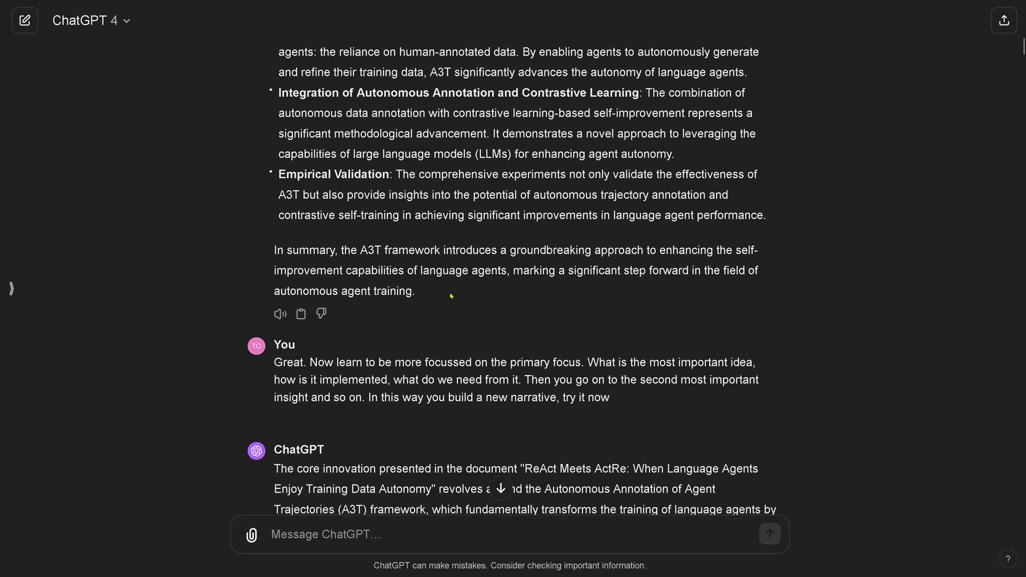
- Highlight the 'be more focussed' request and the A3T framework description, reaching the Primary and Secondary Insights
{"action": "left_click_drag", "start_coordinate": [324, 300], "coordinate": [636, 321]}
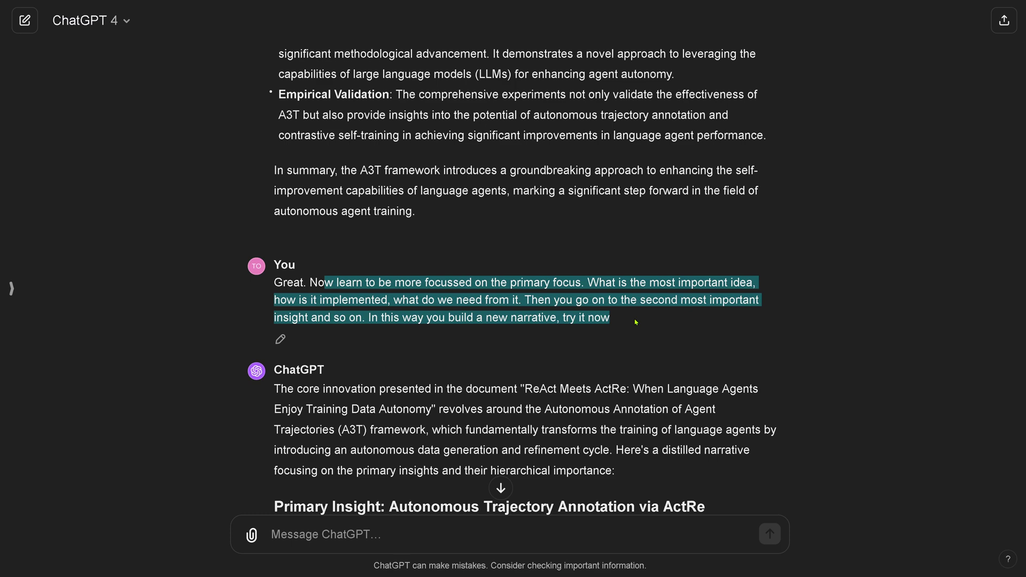
{"action": "scroll", "coordinate": [392, 183], "scroll_direction": "down", "scroll_amount": 4}
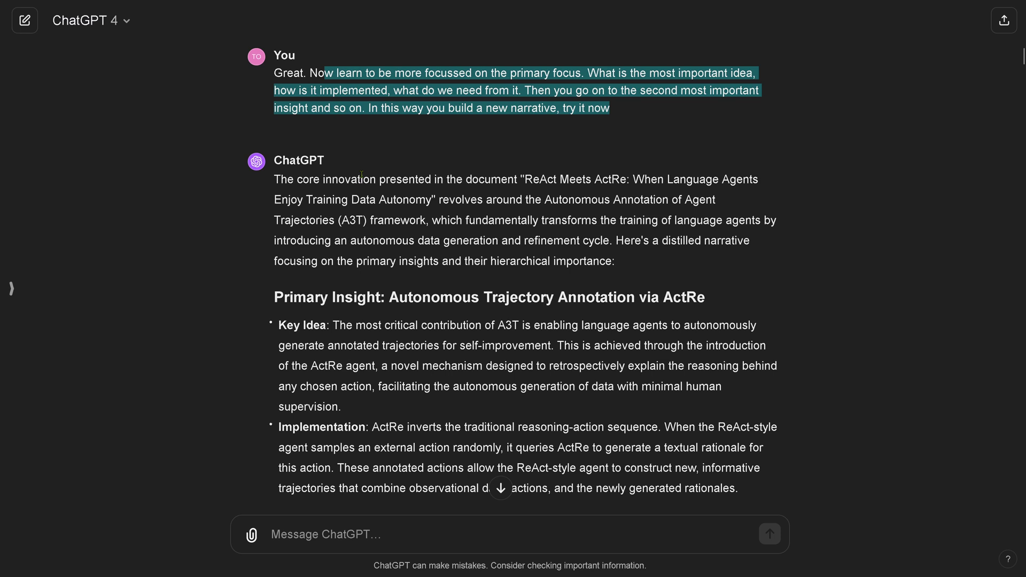
{"action": "left_click_drag", "start_coordinate": [327, 219], "coordinate": [622, 248]}
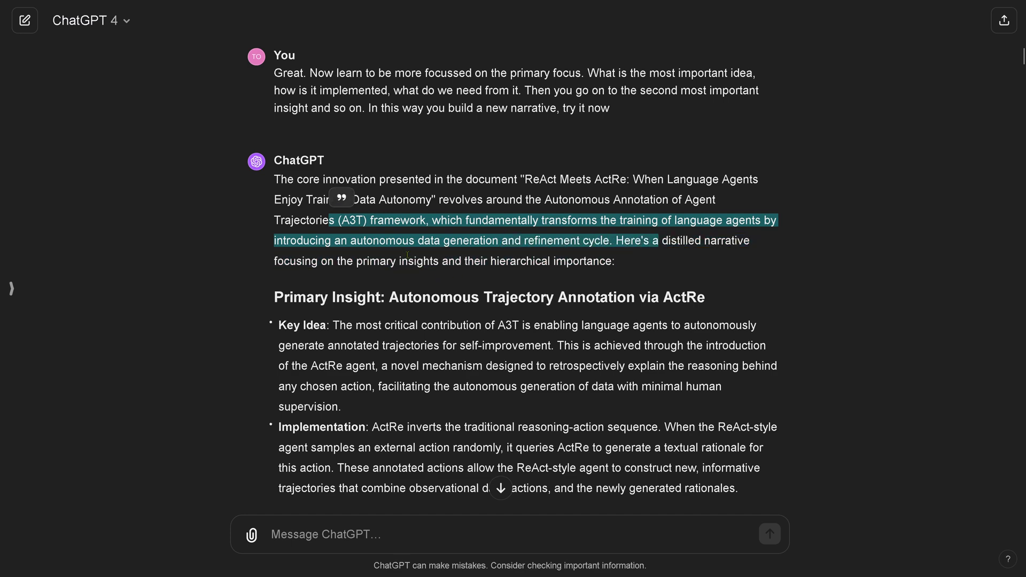
{"action": "scroll", "coordinate": [408, 257], "scroll_direction": "down", "scroll_amount": 4}
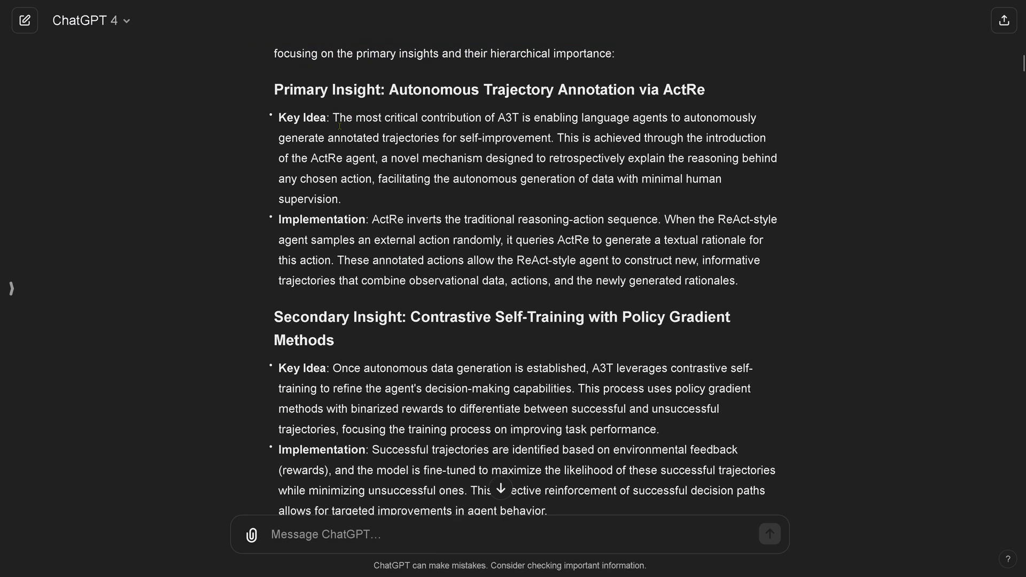
- Highlight the Primary and Secondary Insight headings and the primary Key Idea explanation
{"action": "left_click_drag", "start_coordinate": [306, 89], "coordinate": [711, 91]}
{"action": "left_click_drag", "start_coordinate": [335, 317], "coordinate": [405, 354]}
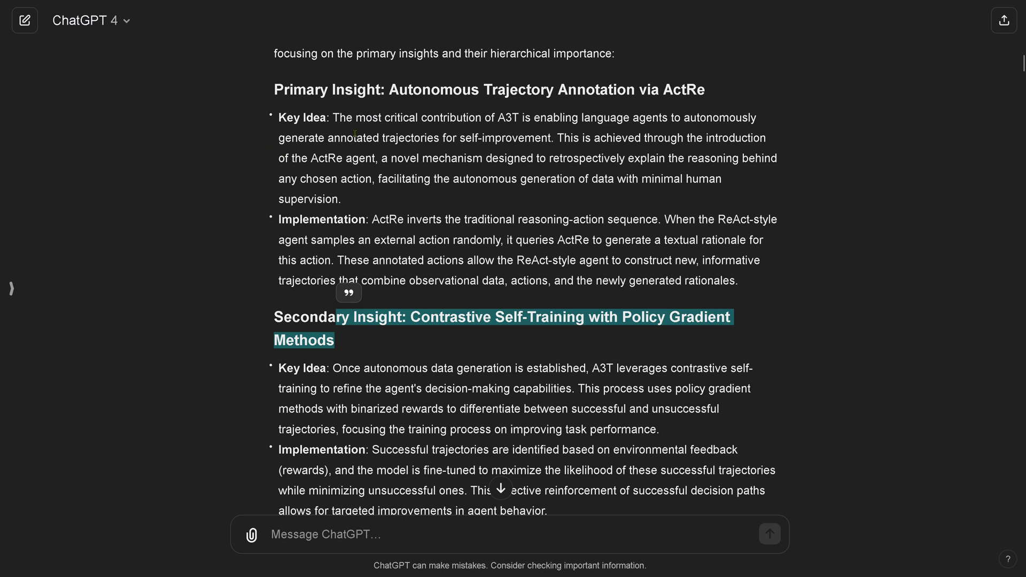
{"action": "mouse_move", "coordinate": [372, 119]}
{"action": "left_mouse_down"}
{"action": "mouse_move", "coordinate": [640, 118]}
{"action": "mouse_move", "coordinate": [675, 132]}
{"action": "mouse_move", "coordinate": [669, 118]}
{"action": "mouse_move", "coordinate": [772, 120]}
{"action": "mouse_move", "coordinate": [319, 158]}
{"action": "mouse_move", "coordinate": [374, 140]}
{"action": "mouse_move", "coordinate": [436, 159]}
{"action": "mouse_move", "coordinate": [434, 140]}
{"action": "mouse_move", "coordinate": [707, 148]}
{"action": "mouse_move", "coordinate": [341, 150]}
{"action": "mouse_move", "coordinate": [626, 161]}
{"action": "mouse_move", "coordinate": [458, 159]}
{"action": "mouse_move", "coordinate": [376, 175]}
{"action": "mouse_move", "coordinate": [390, 178]}
{"action": "mouse_move", "coordinate": [343, 199]}
{"action": "mouse_move", "coordinate": [568, 179]}
{"action": "mouse_move", "coordinate": [639, 185]}
{"action": "mouse_move", "coordinate": [644, 199]}
{"action": "left_mouse_up"}
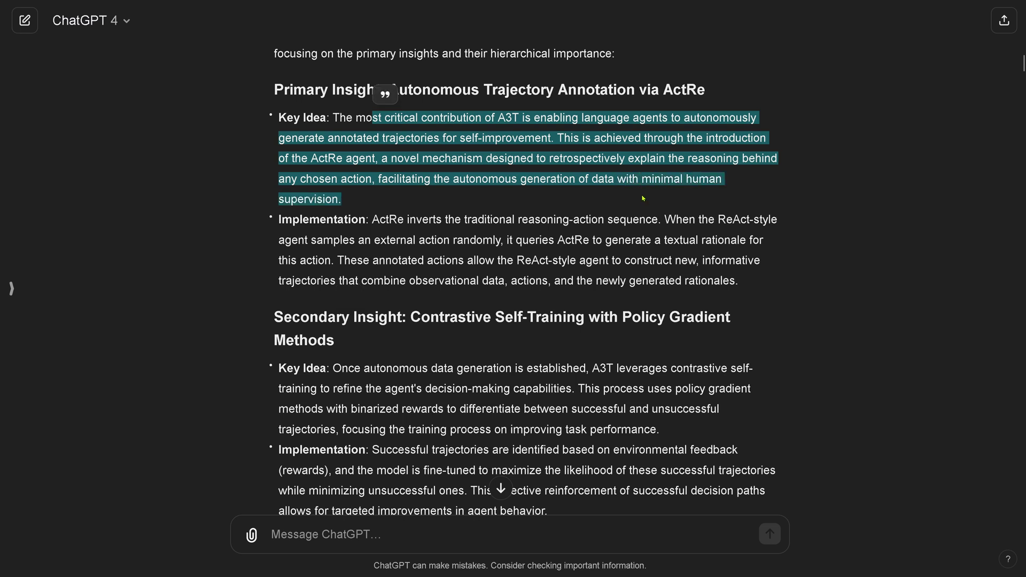
- Highlight ActRe's inverted reasoning-action sequence, the contrastive self-training key idea and the Tertiary Insight heading
{"action": "left_click_drag", "start_coordinate": [406, 219], "coordinate": [653, 217]}
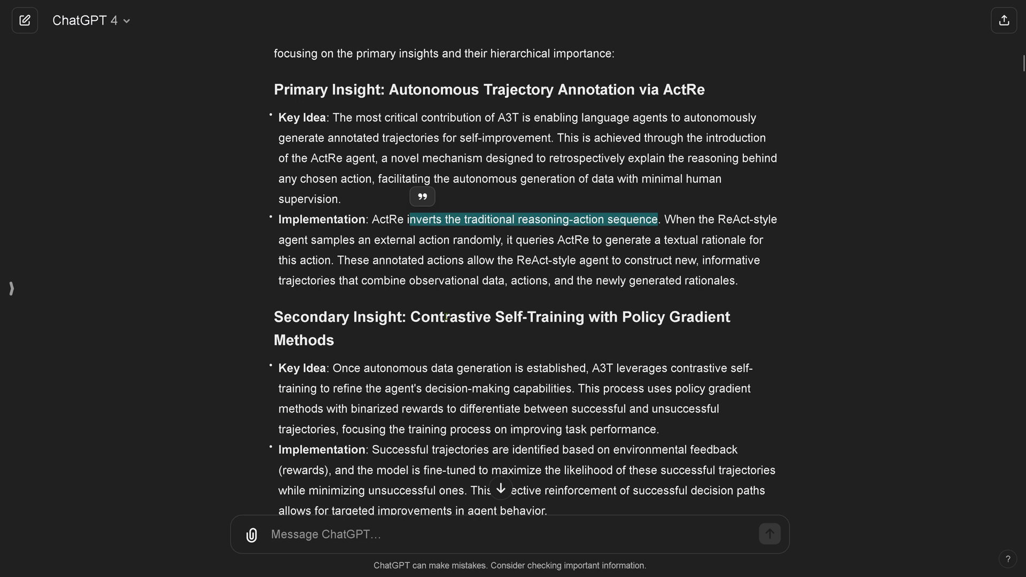
{"action": "left_click_drag", "start_coordinate": [408, 320], "coordinate": [656, 430]}
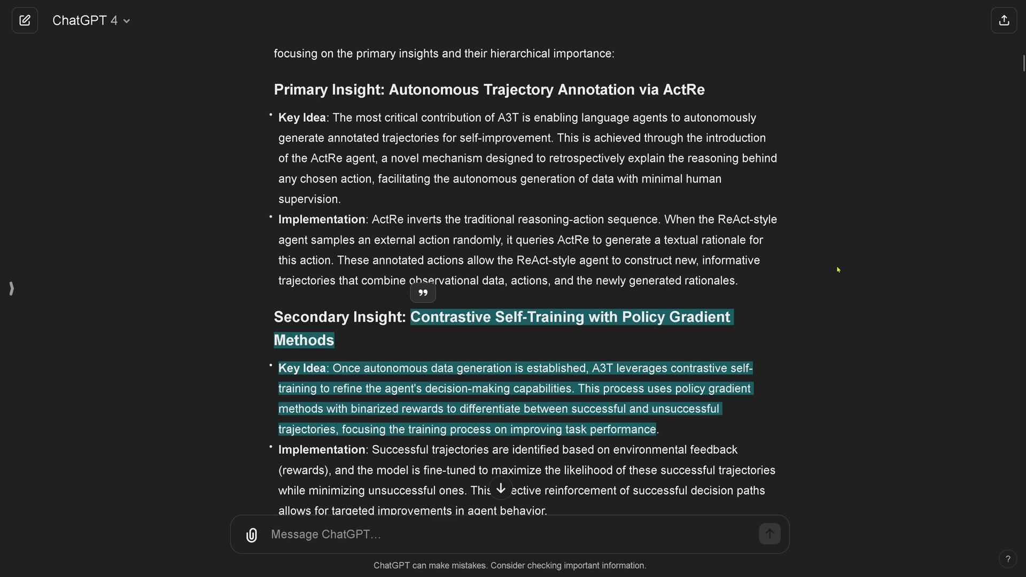
{"action": "scroll", "coordinate": [839, 270], "scroll_direction": "down", "scroll_amount": 7}
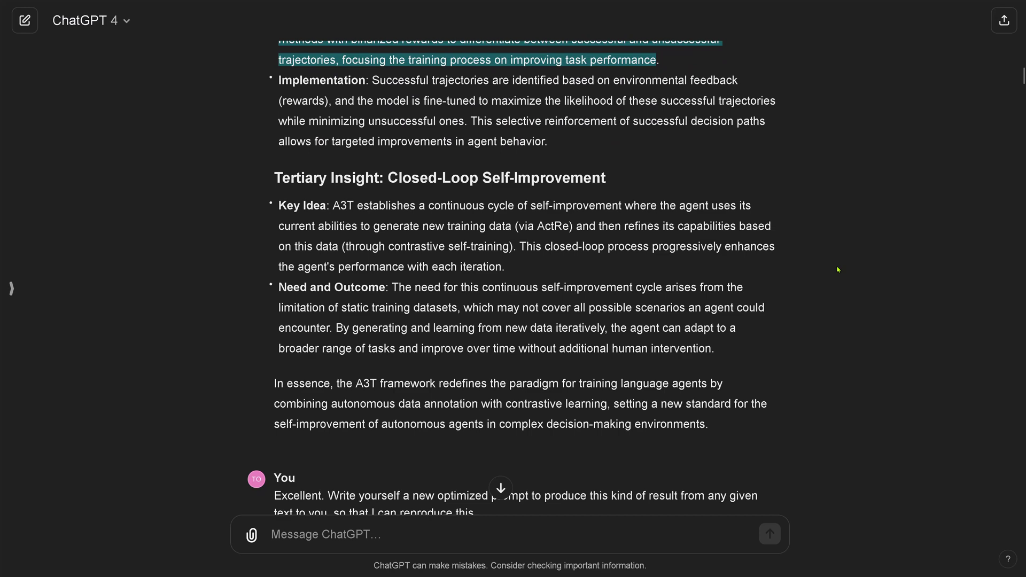
{"action": "left_click_drag", "start_coordinate": [319, 131], "coordinate": [624, 142]}
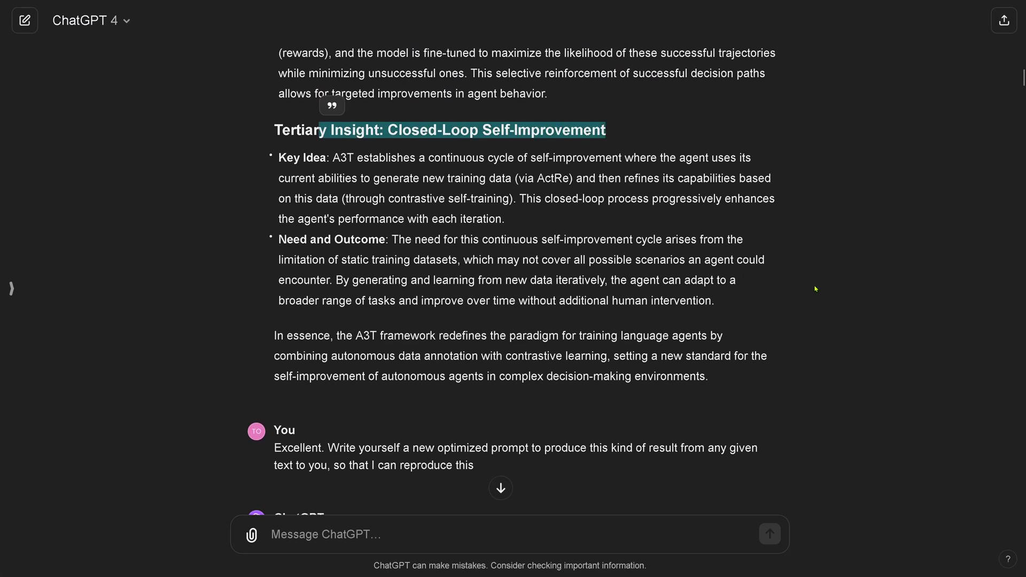
- Highlight the optimized-prompt request and the introduction to the prompt structure
{"action": "scroll", "coordinate": [623, 276], "scroll_direction": "down", "scroll_amount": 4}
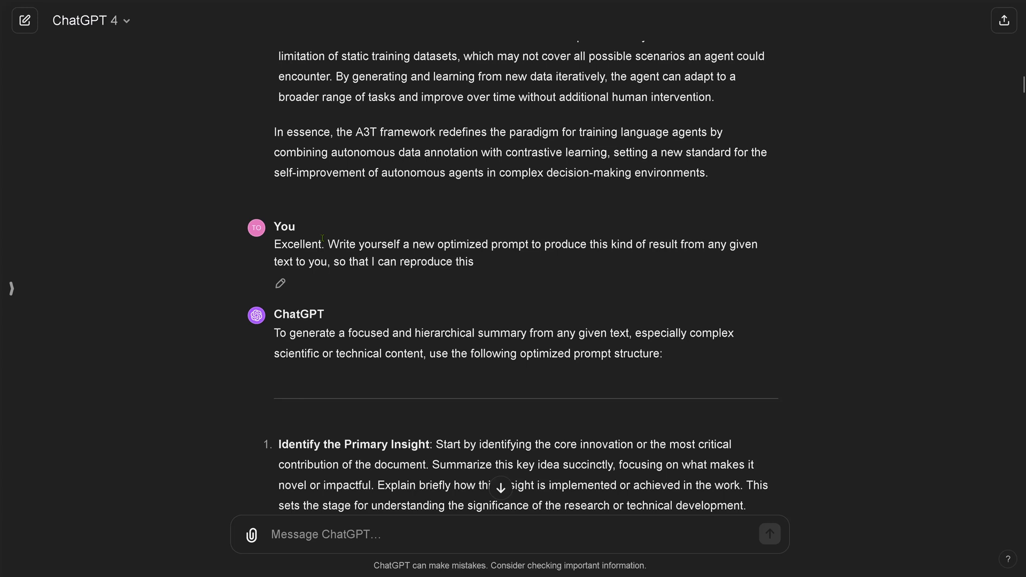
{"action": "left_click_drag", "start_coordinate": [322, 240], "coordinate": [481, 265]}
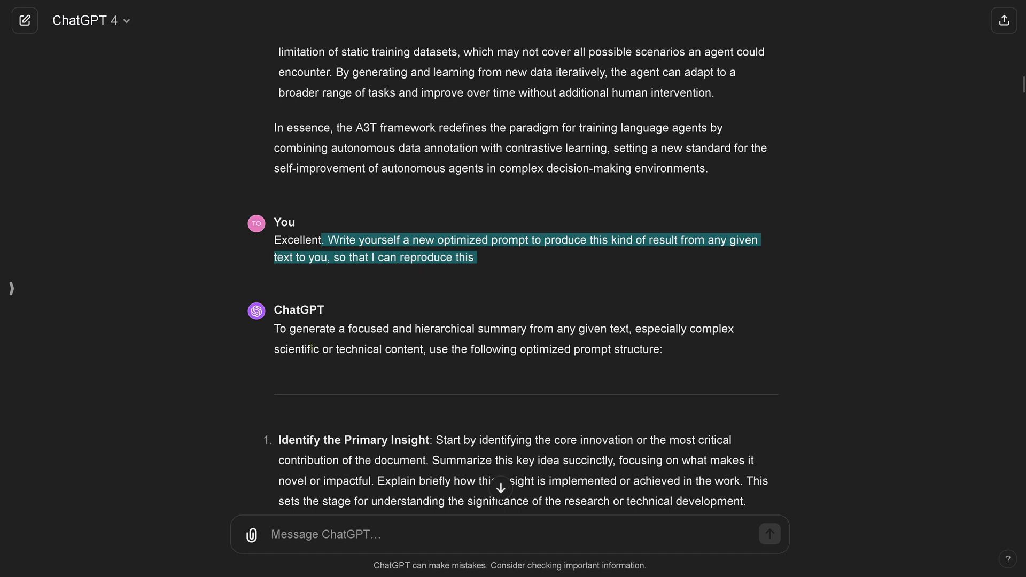
{"action": "left_click_drag", "start_coordinate": [302, 328], "coordinate": [693, 350]}
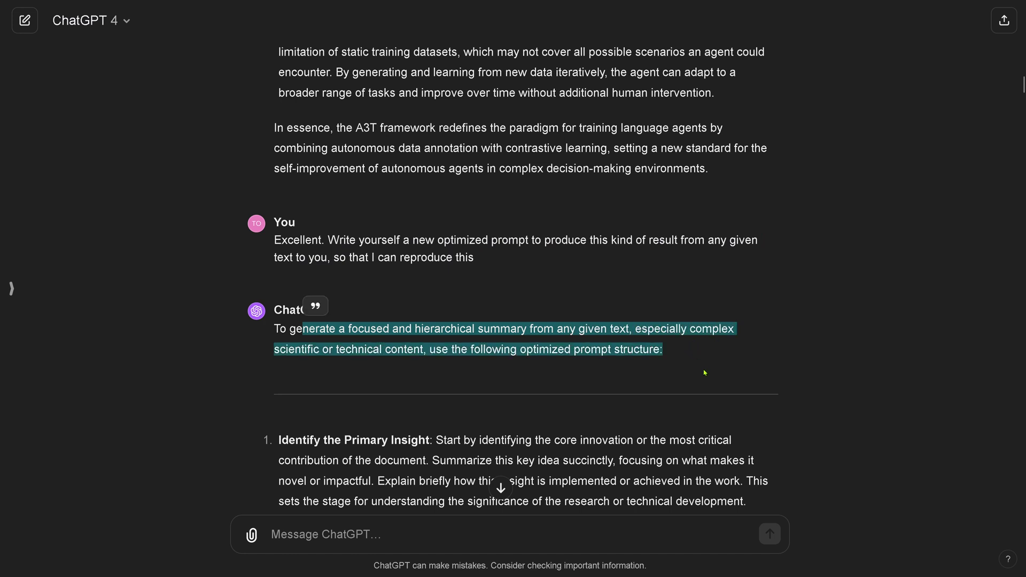
{"action": "scroll", "coordinate": [682, 351], "scroll_direction": "down", "scroll_amount": 4}
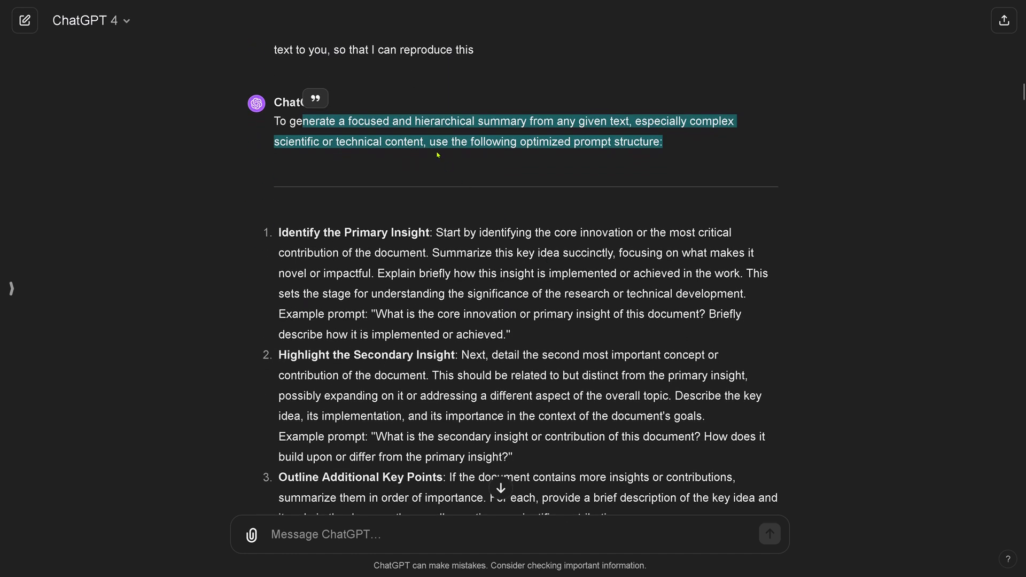
{"action": "left_click", "coordinate": [791, 255]}
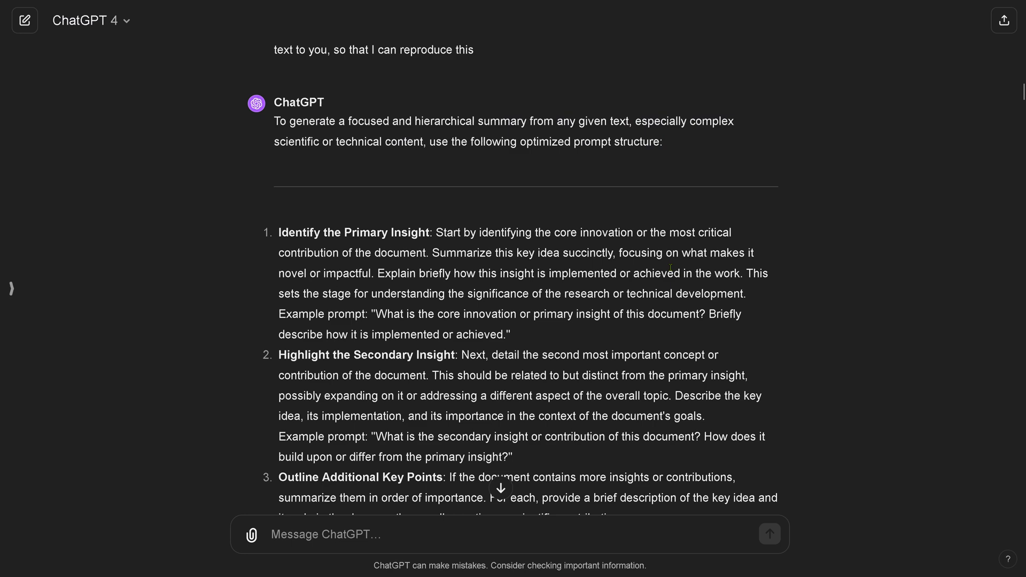
- Highlight the secondary insight, additional points and step 5, then reach the simple-example DLF answer
{"action": "scroll", "coordinate": [671, 268], "scroll_direction": "down", "scroll_amount": 4}
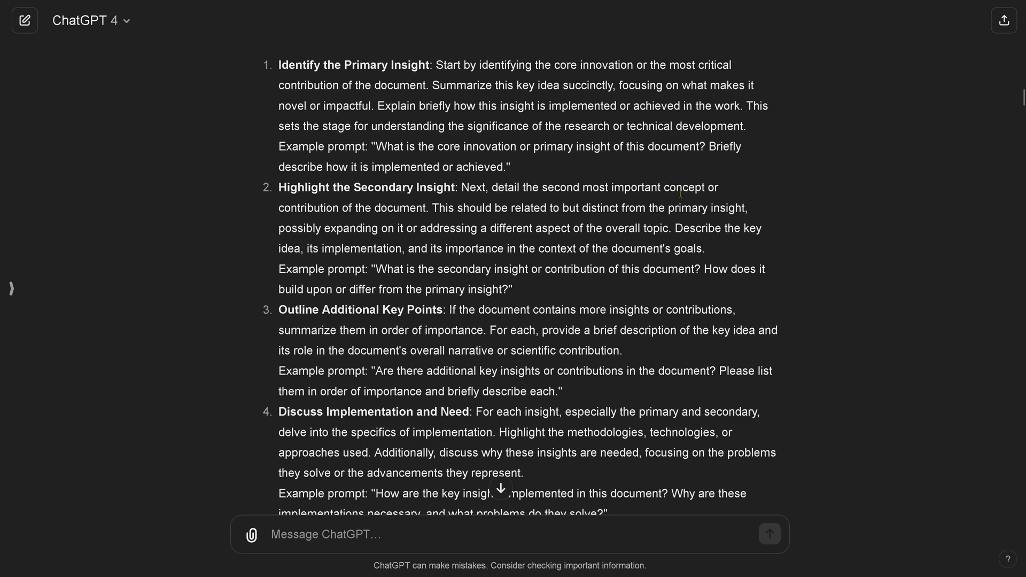
{"action": "left_click_drag", "start_coordinate": [309, 50], "coordinate": [667, 415]}
{"action": "scroll", "coordinate": [353, 294], "scroll_direction": "down", "scroll_amount": 4}
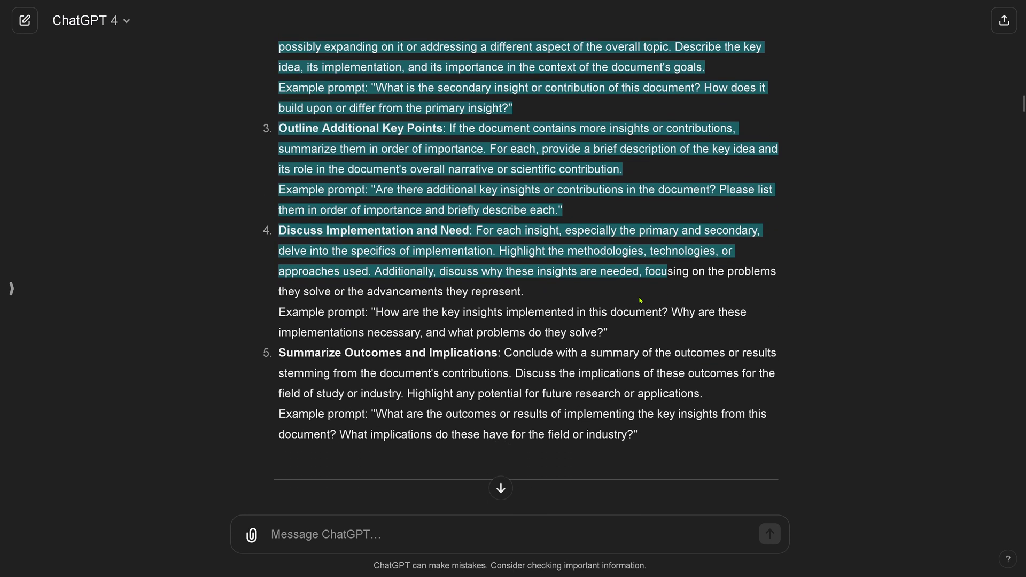
{"action": "left_click_drag", "start_coordinate": [344, 266], "coordinate": [765, 364]}
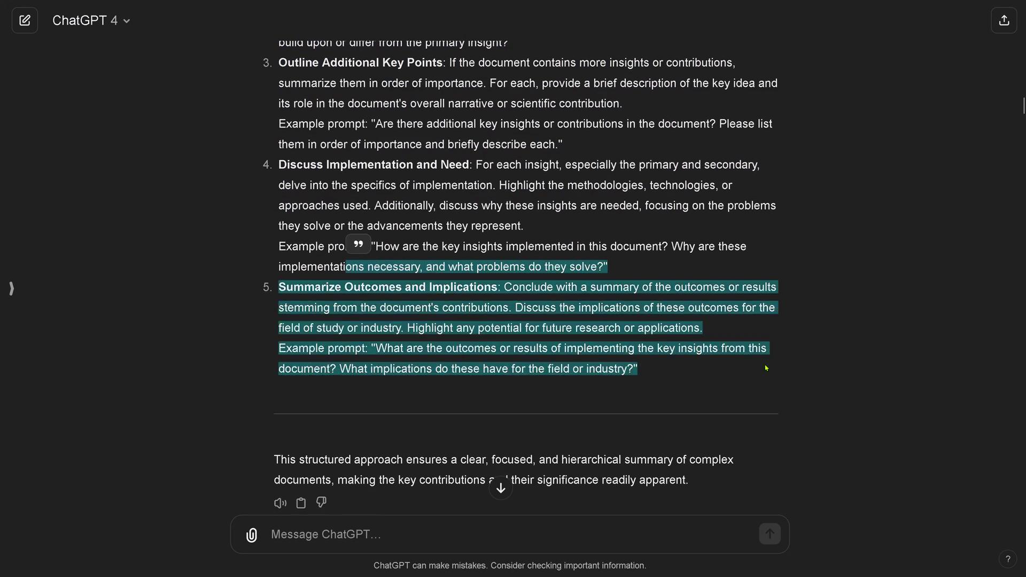
{"action": "left_click", "coordinate": [858, 362]}
{"action": "scroll", "coordinate": [840, 307], "scroll_direction": "up", "scroll_amount": 7}
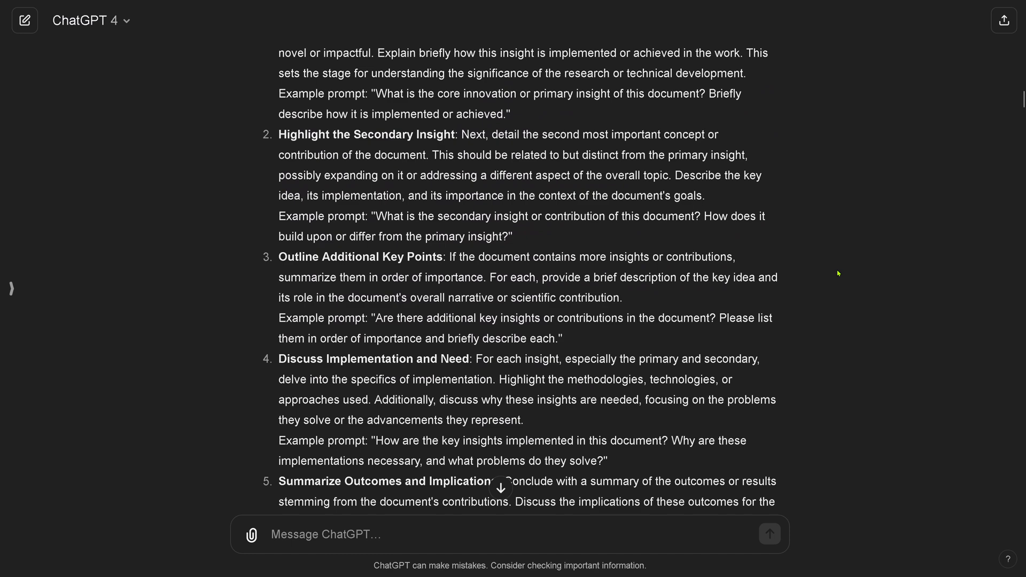
{"action": "scroll", "coordinate": [840, 260], "scroll_direction": "up", "scroll_amount": 1}
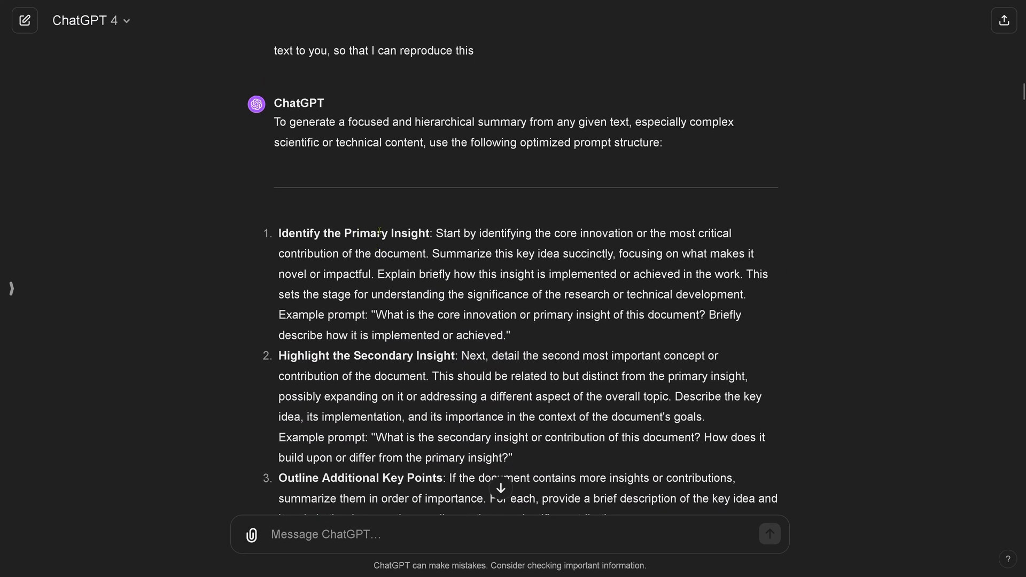
{"action": "scroll", "coordinate": [380, 231], "scroll_direction": "down", "scroll_amount": 10}
{"action": "scroll", "coordinate": [379, 231], "scroll_direction": "down", "scroll_amount": 1}
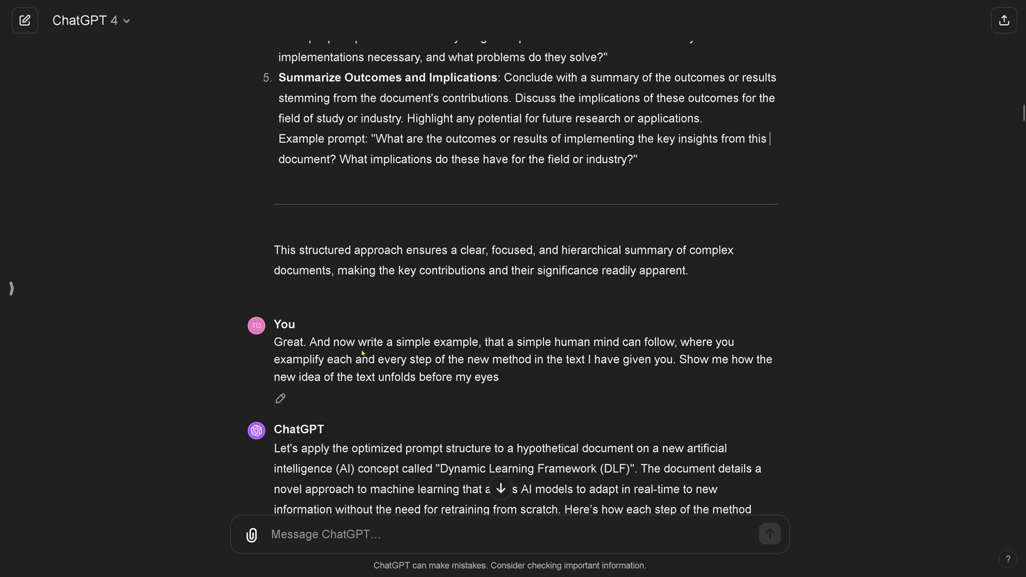
{"action": "left_click_drag", "start_coordinate": [314, 343], "coordinate": [677, 343]}
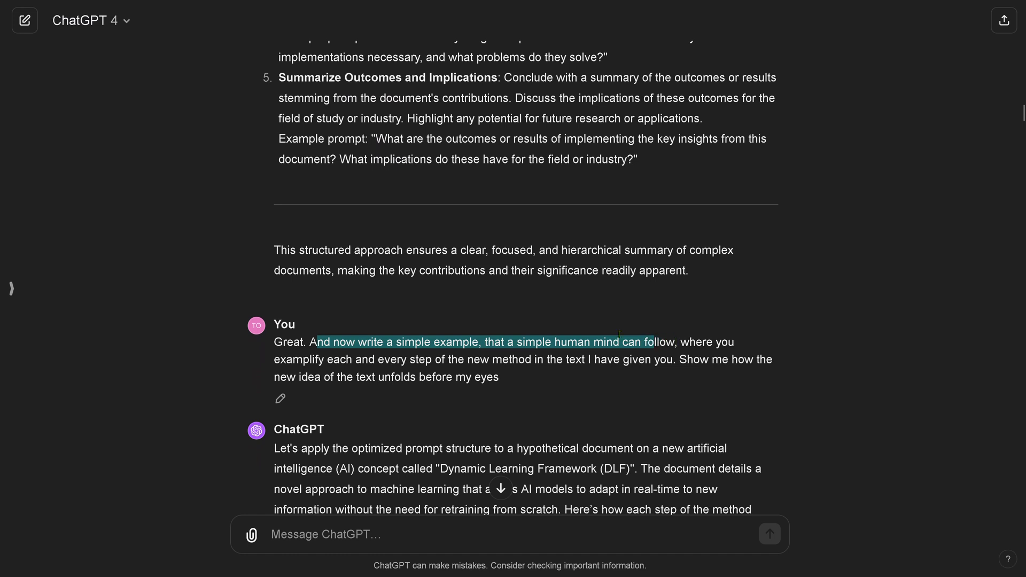
{"action": "left_click_drag", "start_coordinate": [620, 334], "coordinate": [518, 377]}
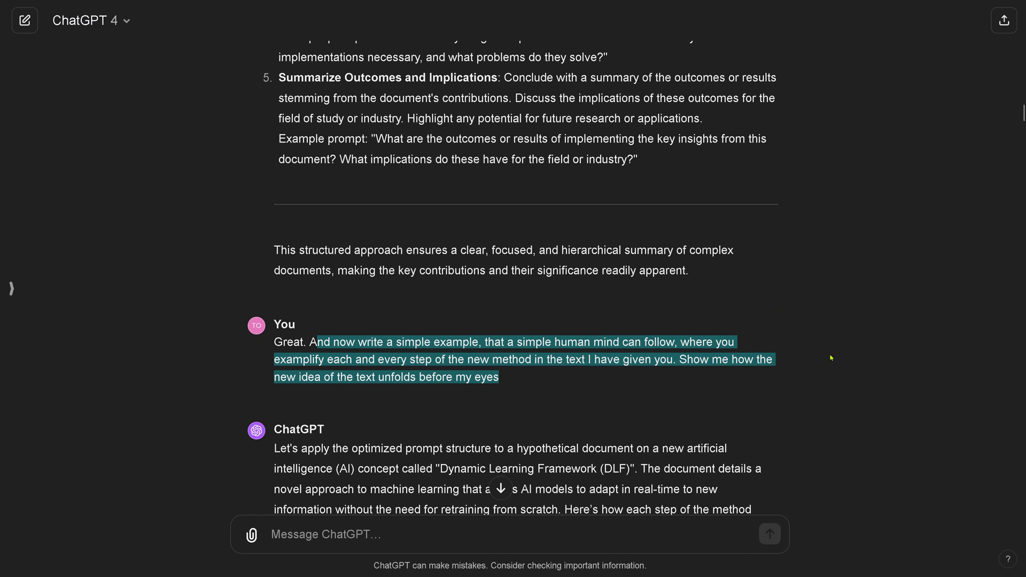
{"action": "scroll", "coordinate": [823, 384], "scroll_direction": "down", "scroll_amount": 4}
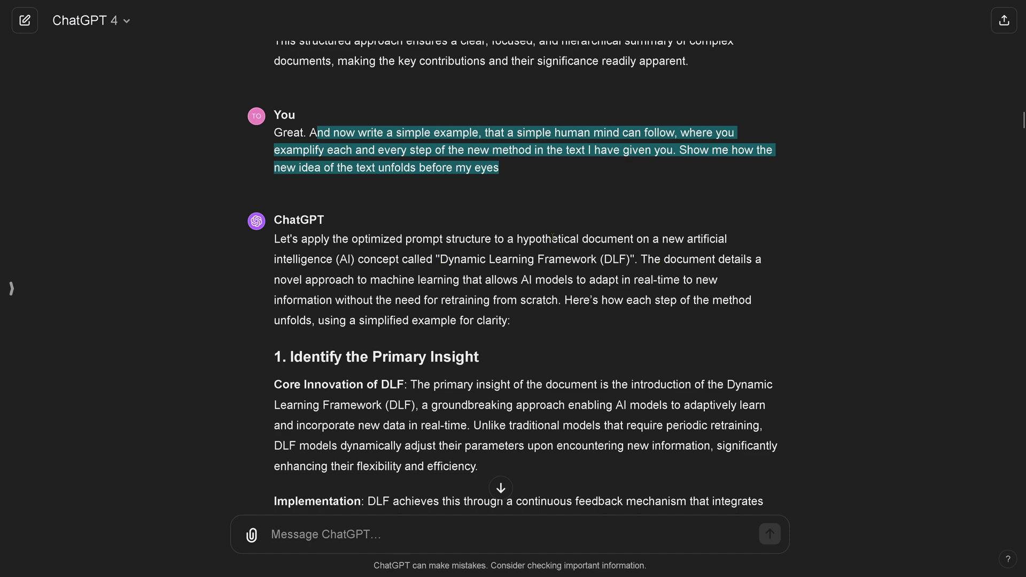
{"action": "left_click_drag", "start_coordinate": [511, 241], "coordinate": [639, 279]}
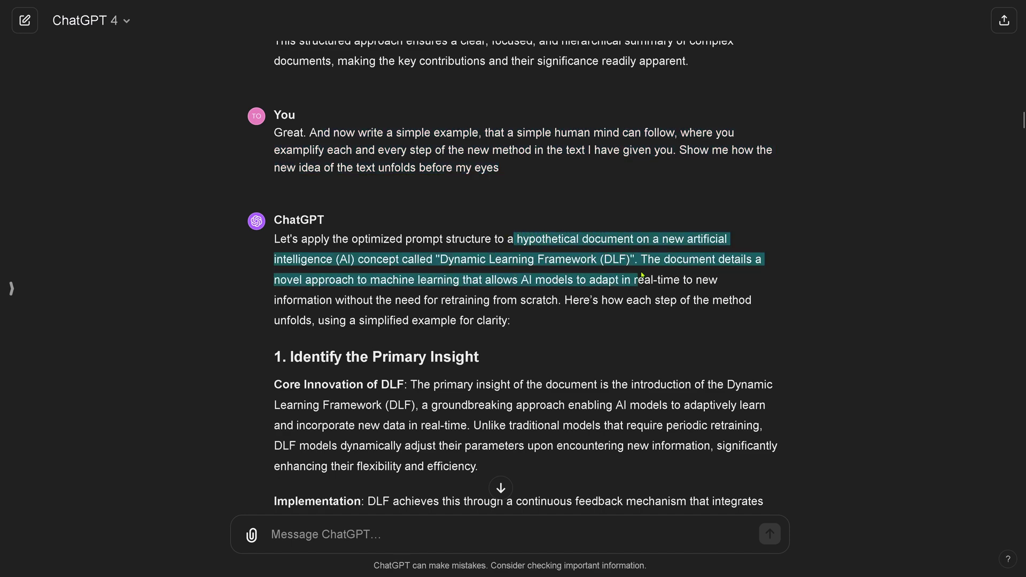
{"action": "scroll", "coordinate": [557, 337], "scroll_direction": "down", "scroll_amount": 10}
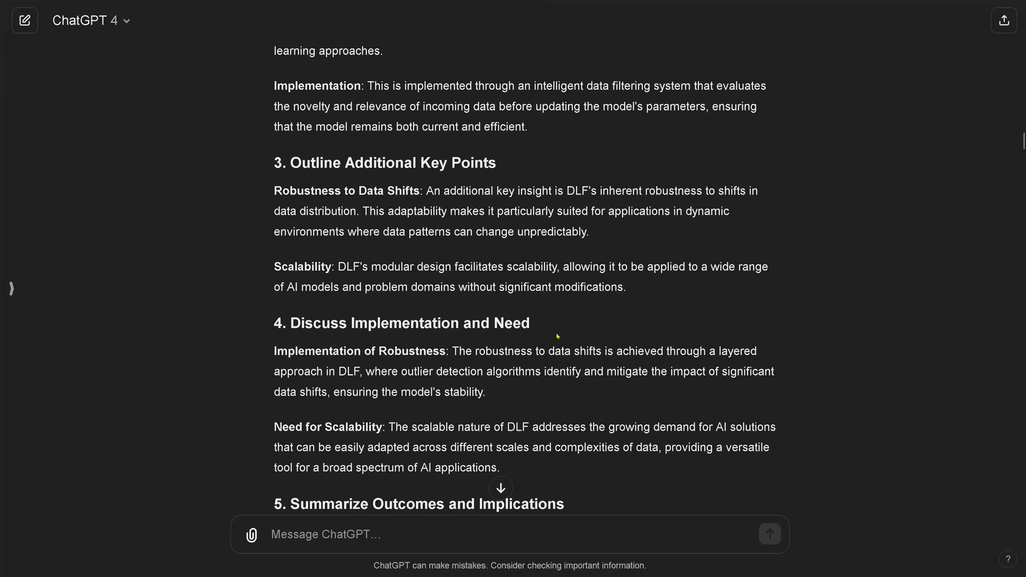
{"action": "scroll", "coordinate": [557, 337], "scroll_direction": "down", "scroll_amount": 7}
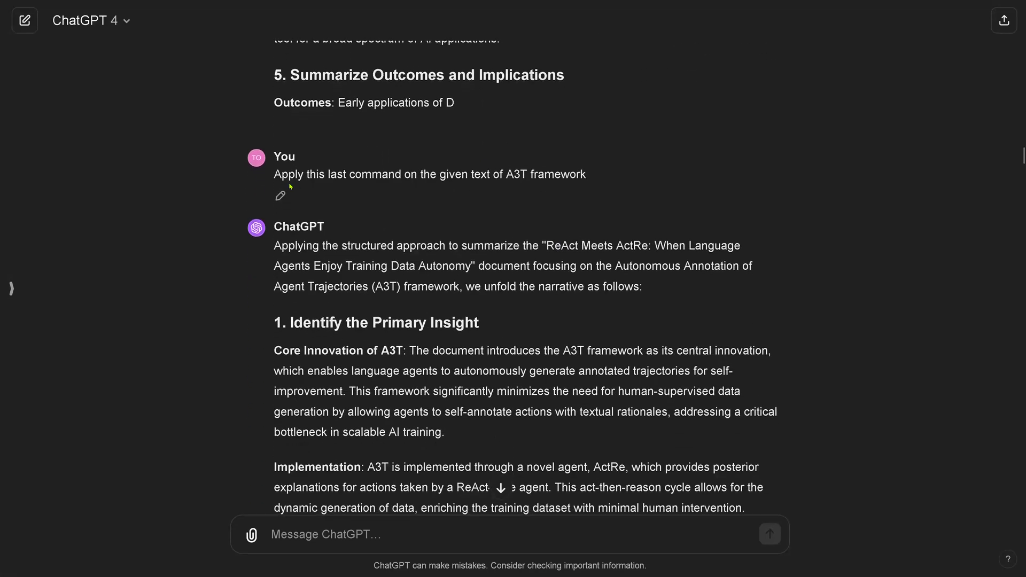
{"action": "left_click_drag", "start_coordinate": [297, 180], "coordinate": [639, 178]}
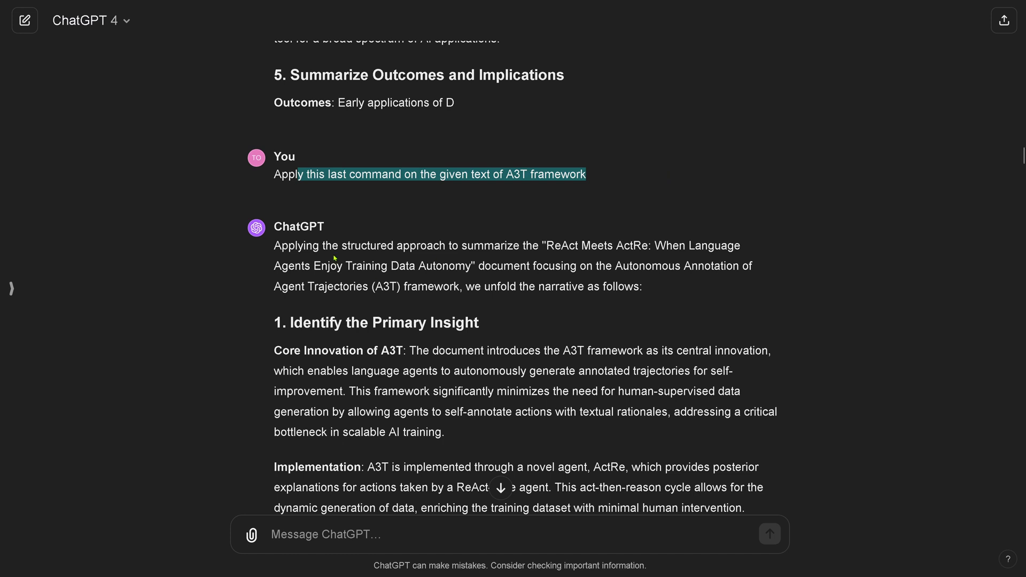
{"action": "left_click_drag", "start_coordinate": [330, 245], "coordinate": [649, 295]}
{"action": "scroll", "coordinate": [649, 322], "scroll_direction": "down", "scroll_amount": 1}
{"action": "scroll", "coordinate": [649, 321], "scroll_direction": "down", "scroll_amount": 3}
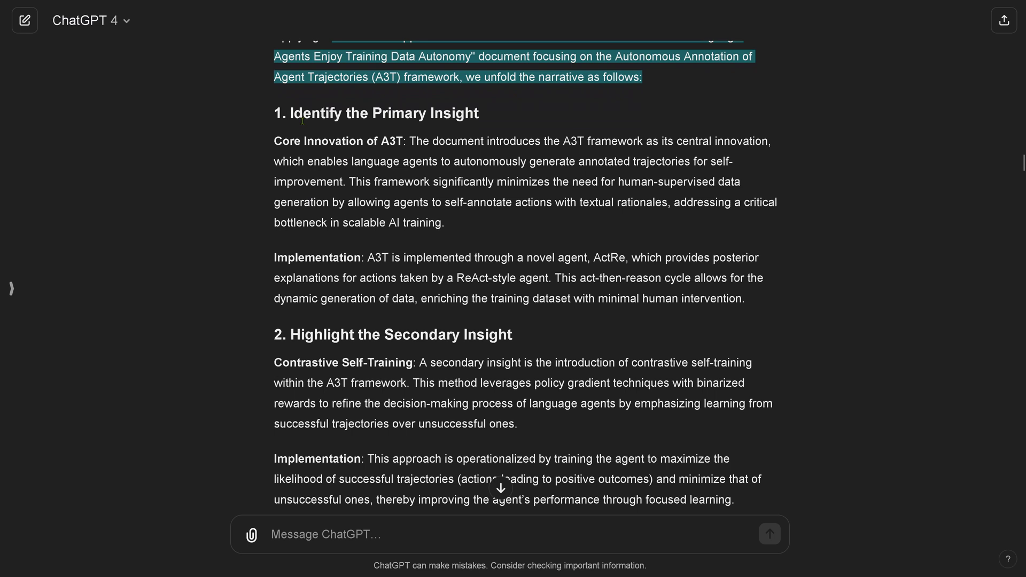
{"action": "left_click_drag", "start_coordinate": [304, 143], "coordinate": [783, 143]}
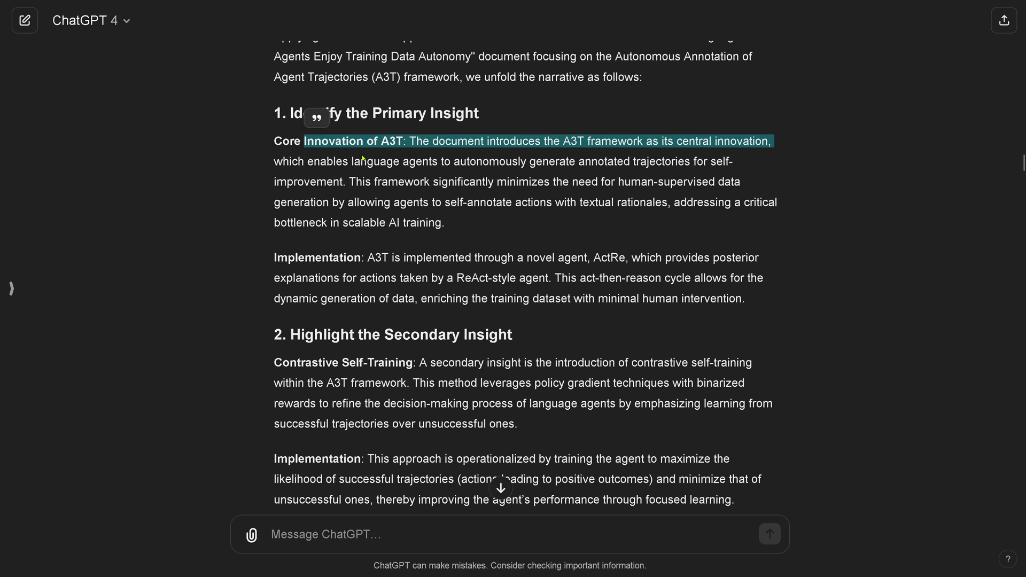
{"action": "left_click_drag", "start_coordinate": [366, 160], "coordinate": [338, 182]}
{"action": "left_click_drag", "start_coordinate": [404, 257], "coordinate": [583, 299]}
{"action": "scroll", "coordinate": [335, 154], "scroll_direction": "down", "scroll_amount": 4}
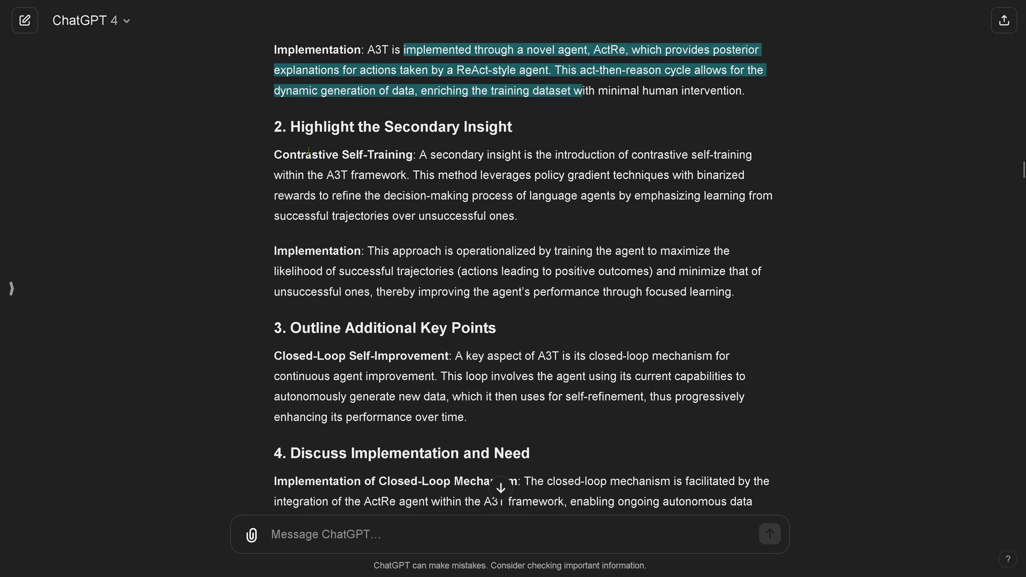
{"action": "left_click_drag", "start_coordinate": [334, 154], "coordinate": [470, 197]}
{"action": "left_click", "coordinate": [389, 249]}
{"action": "left_click_drag", "start_coordinate": [389, 249], "coordinate": [562, 271]}
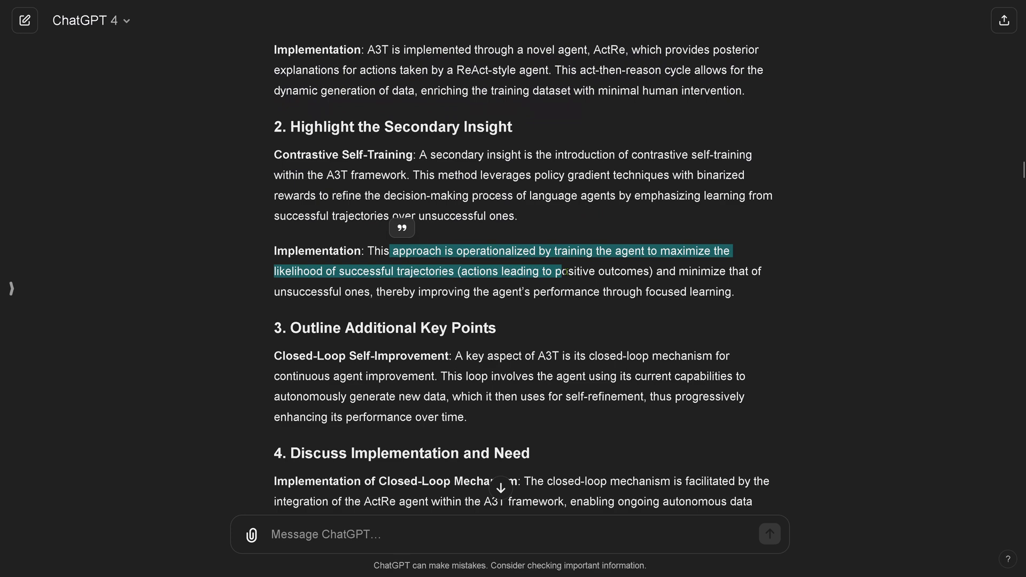
{"action": "scroll", "coordinate": [359, 150], "scroll_direction": "down", "scroll_amount": 3}
{"action": "left_click_drag", "start_coordinate": [359, 150], "coordinate": [468, 264]}
{"action": "left_click_drag", "start_coordinate": [400, 280], "coordinate": [568, 338]}
{"action": "scroll", "coordinate": [456, 316], "scroll_direction": "down", "scroll_amount": 1}
{"action": "scroll", "coordinate": [456, 316], "scroll_direction": "down", "scroll_amount": 4}
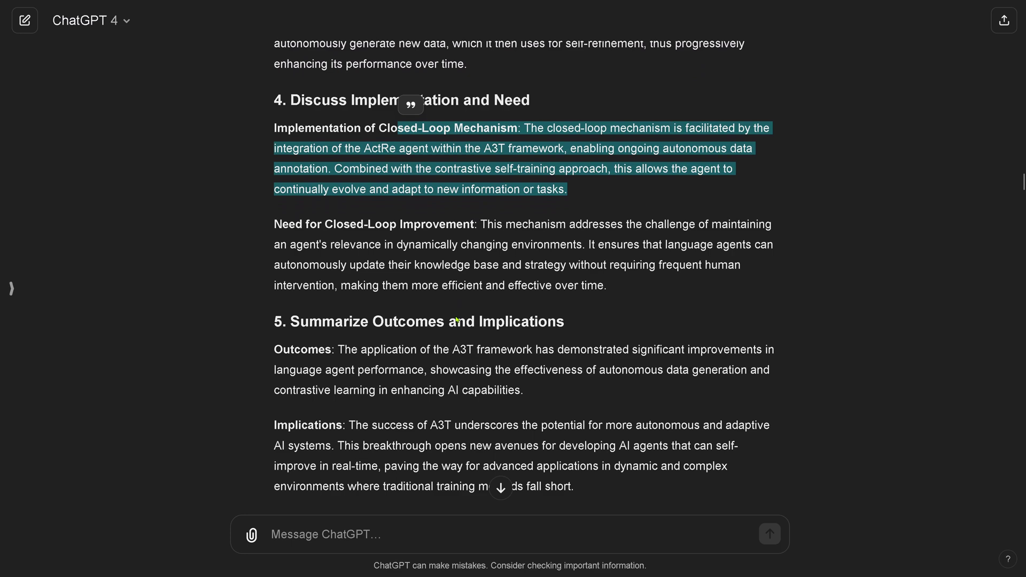
{"action": "scroll", "coordinate": [449, 303], "scroll_direction": "down", "scroll_amount": 3}
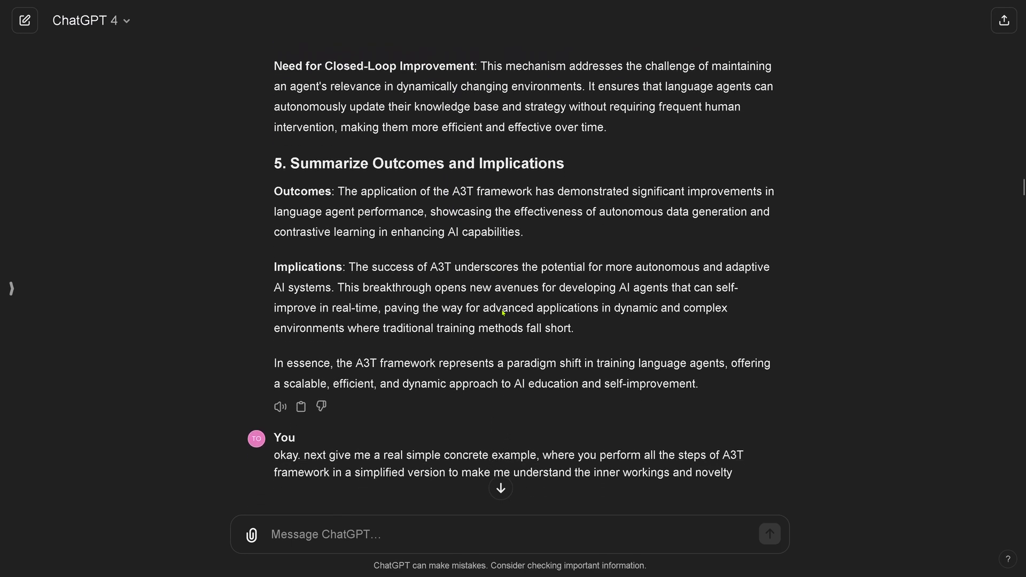
{"action": "scroll", "coordinate": [503, 313], "scroll_direction": "down", "scroll_amount": 1}
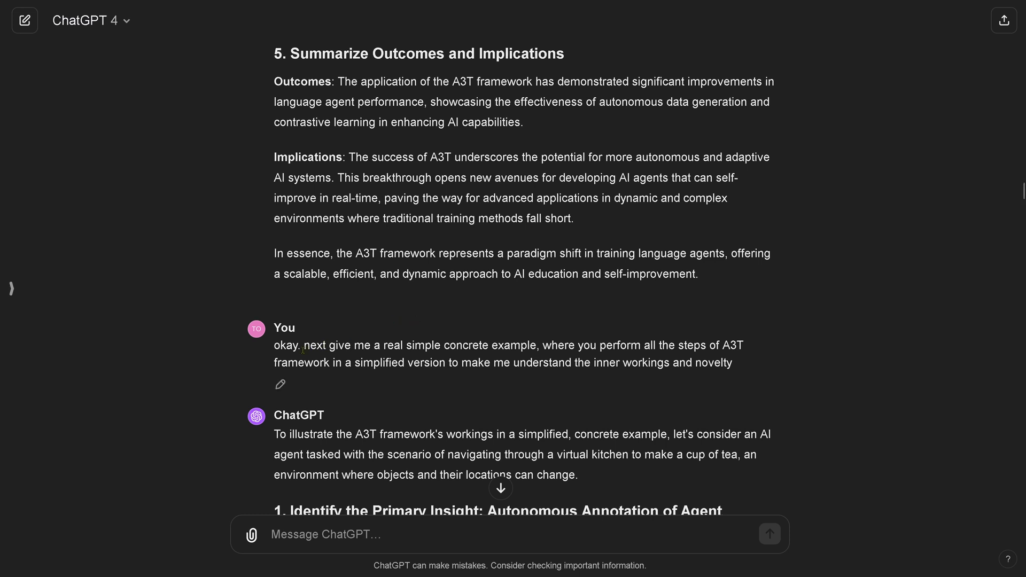
{"action": "left_click_drag", "start_coordinate": [293, 348], "coordinate": [758, 366]}
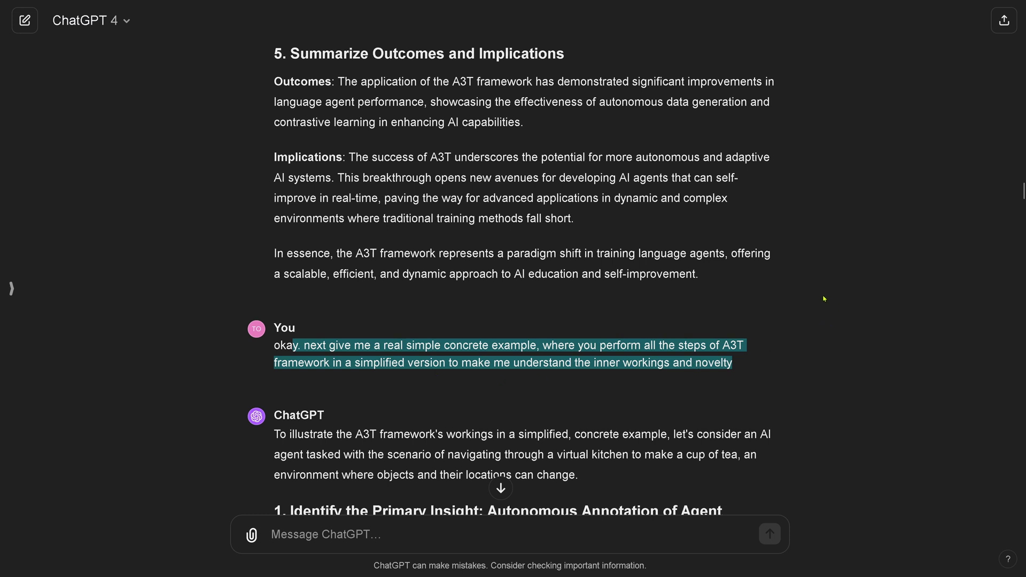
{"action": "scroll", "coordinate": [824, 299], "scroll_direction": "down", "scroll_amount": 4}
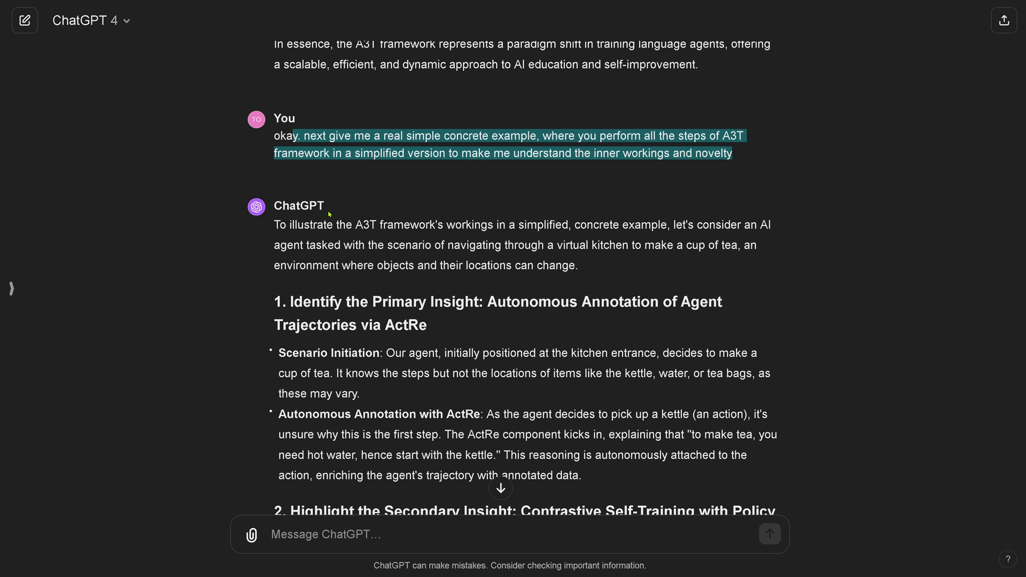
{"action": "left_click_drag", "start_coordinate": [334, 225], "coordinate": [736, 272]}
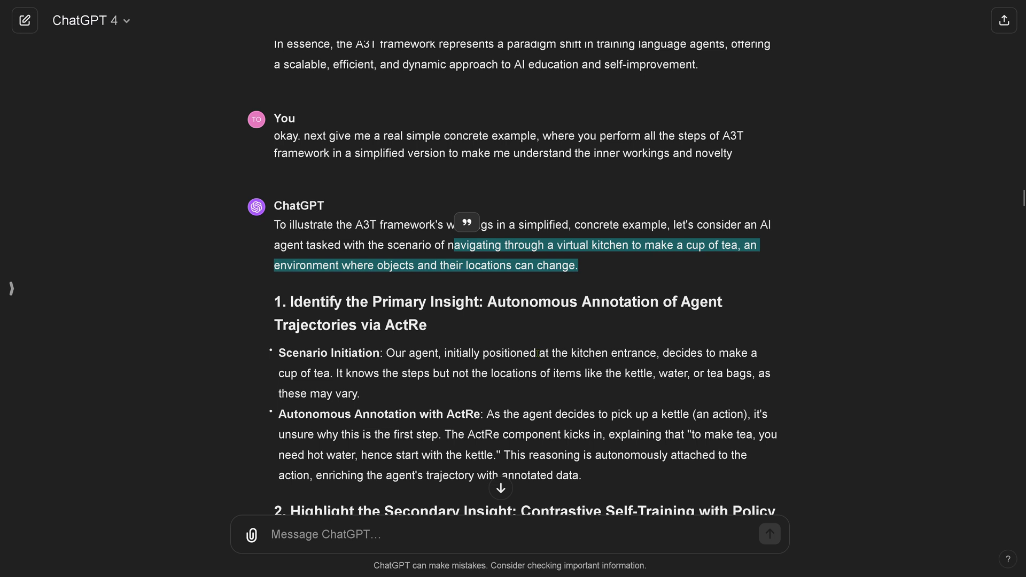
{"action": "left_click_drag", "start_coordinate": [341, 305], "coordinate": [503, 345]}
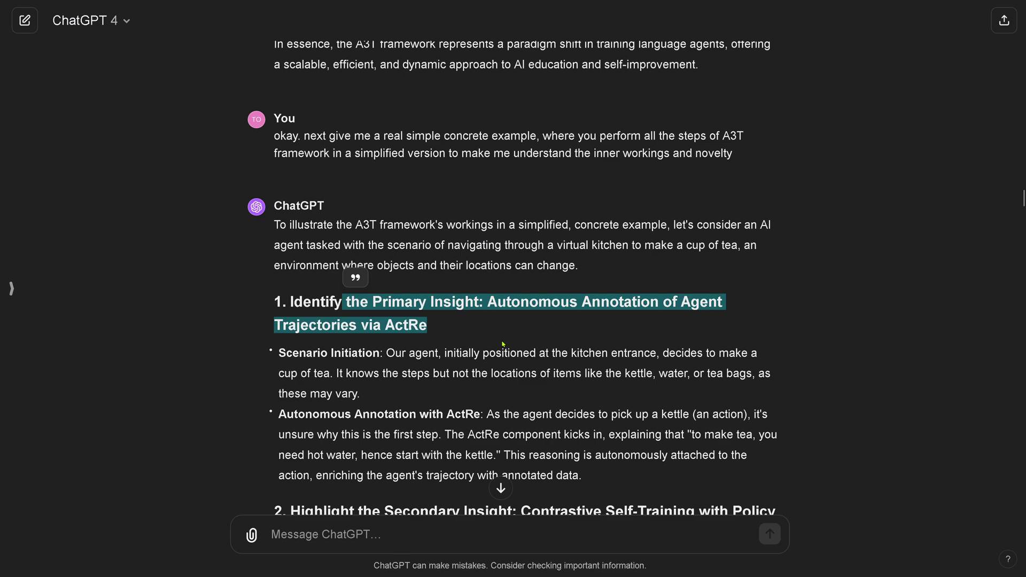
{"action": "scroll", "coordinate": [500, 328], "scroll_direction": "down", "scroll_amount": 4}
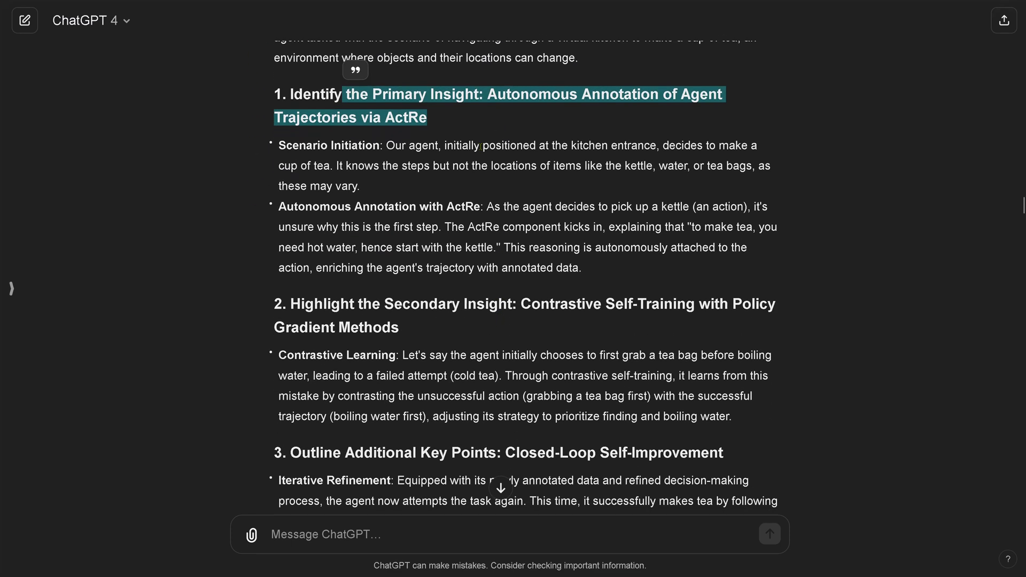
{"action": "left_click_drag", "start_coordinate": [434, 143], "coordinate": [681, 166]}
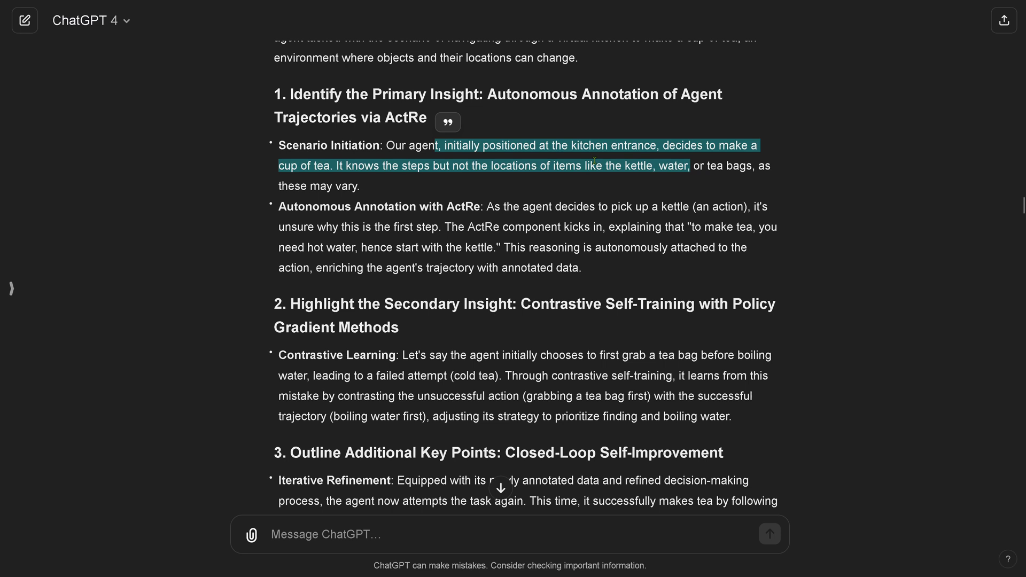
{"action": "left_click_drag", "start_coordinate": [547, 213], "coordinate": [441, 229]}
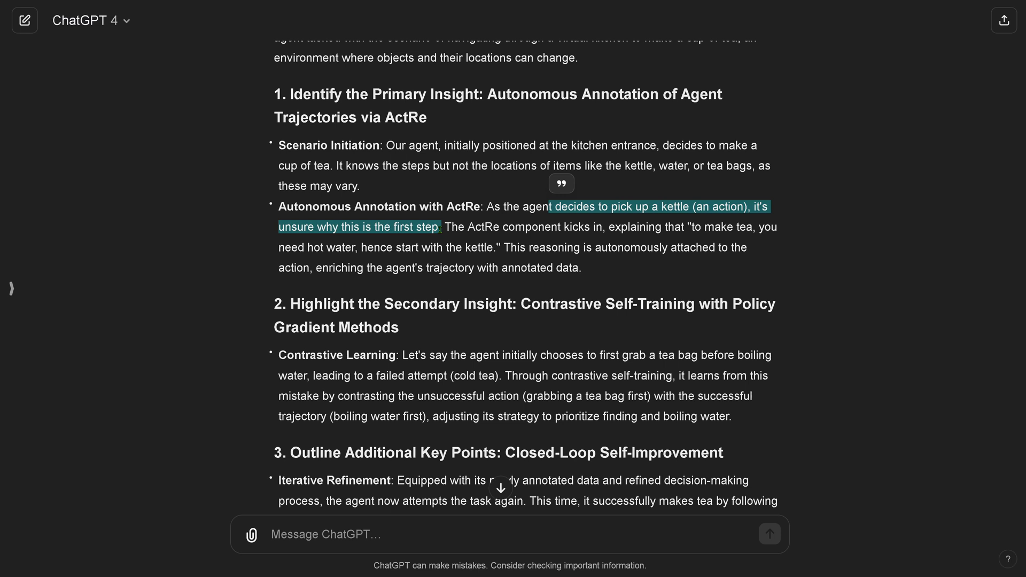
{"action": "left_click_drag", "start_coordinate": [503, 226], "coordinate": [501, 247]}
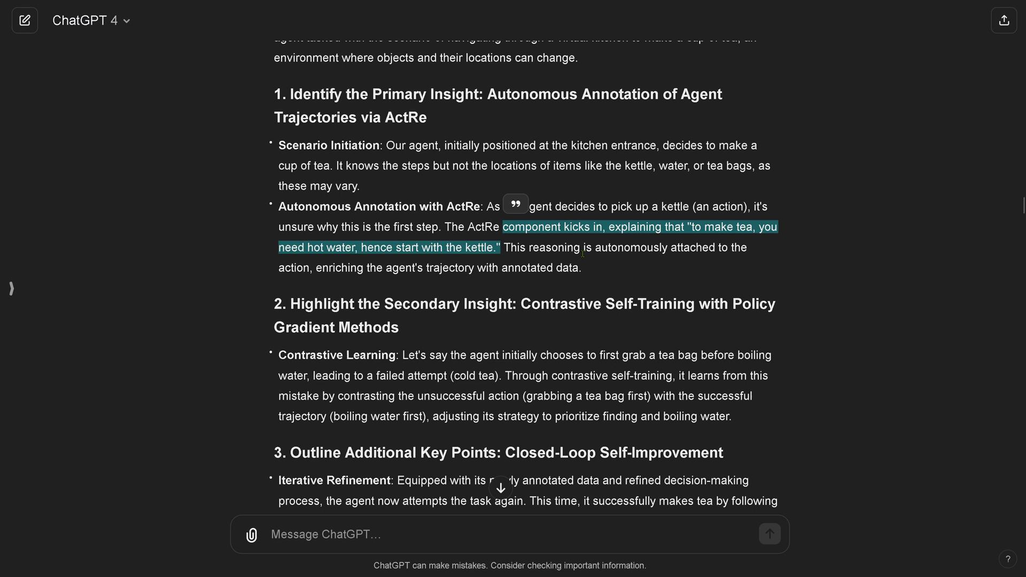
{"action": "mouse_move", "coordinate": [528, 248]}
{"action": "left_mouse_down"}
{"action": "mouse_move", "coordinate": [705, 248]}
{"action": "mouse_move", "coordinate": [335, 267]}
{"action": "mouse_move", "coordinate": [482, 279]}
{"action": "mouse_move", "coordinate": [586, 269]}
{"action": "left_mouse_up"}
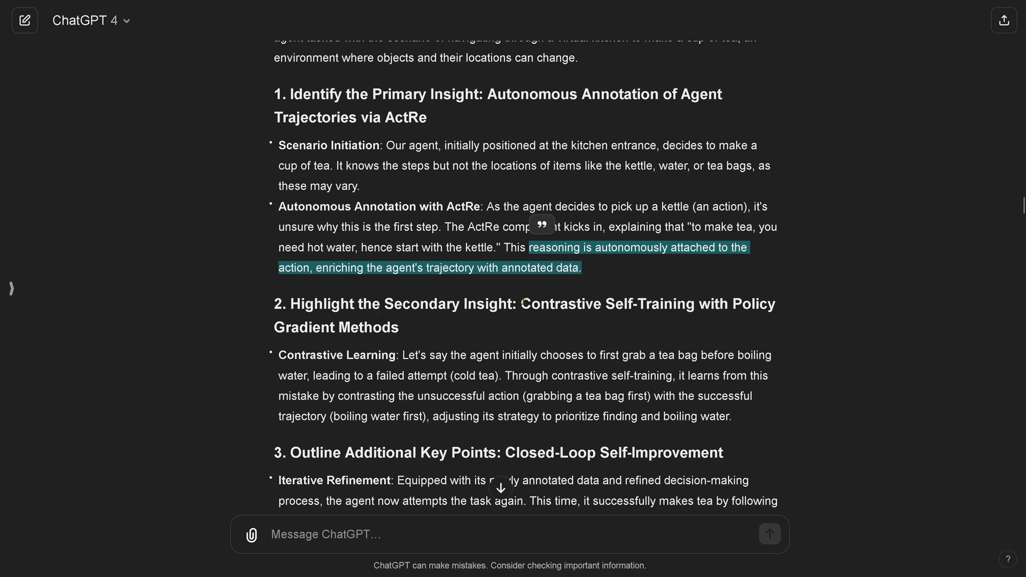
{"action": "left_click", "coordinate": [523, 303]}
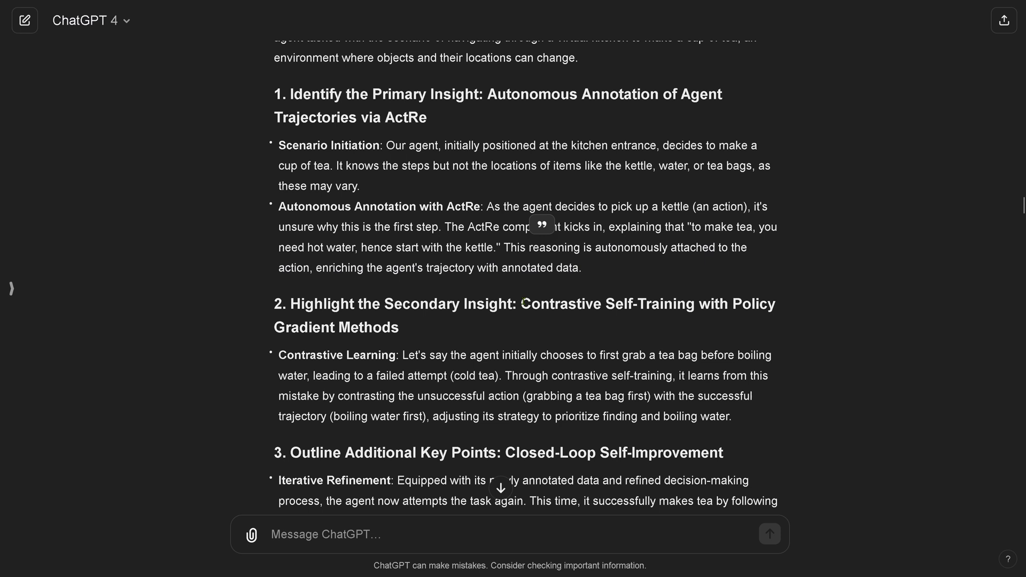
{"action": "left_click_drag", "start_coordinate": [522, 302], "coordinate": [692, 305]}
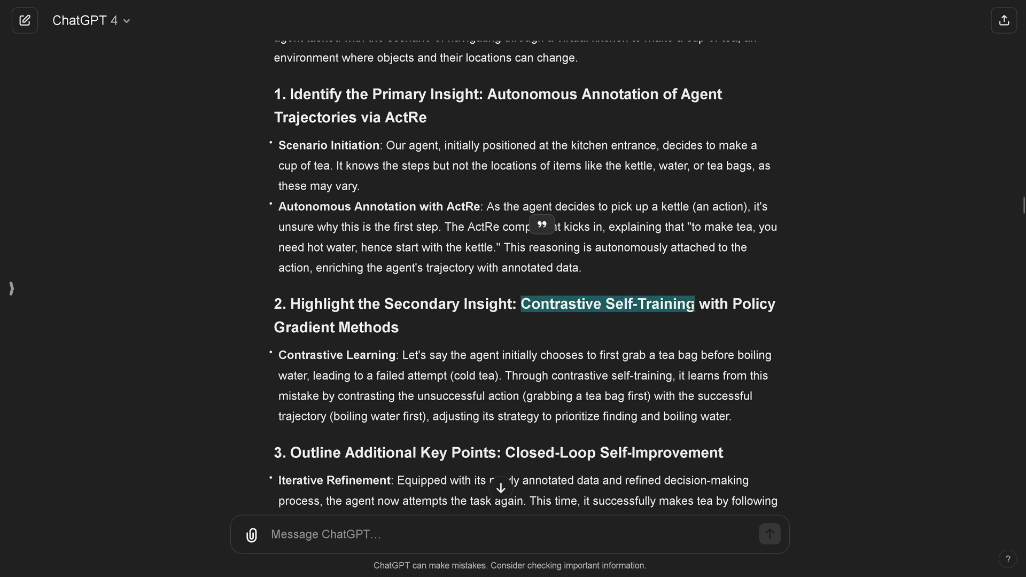
{"action": "left_click_drag", "start_coordinate": [692, 305], "coordinate": [406, 327]}
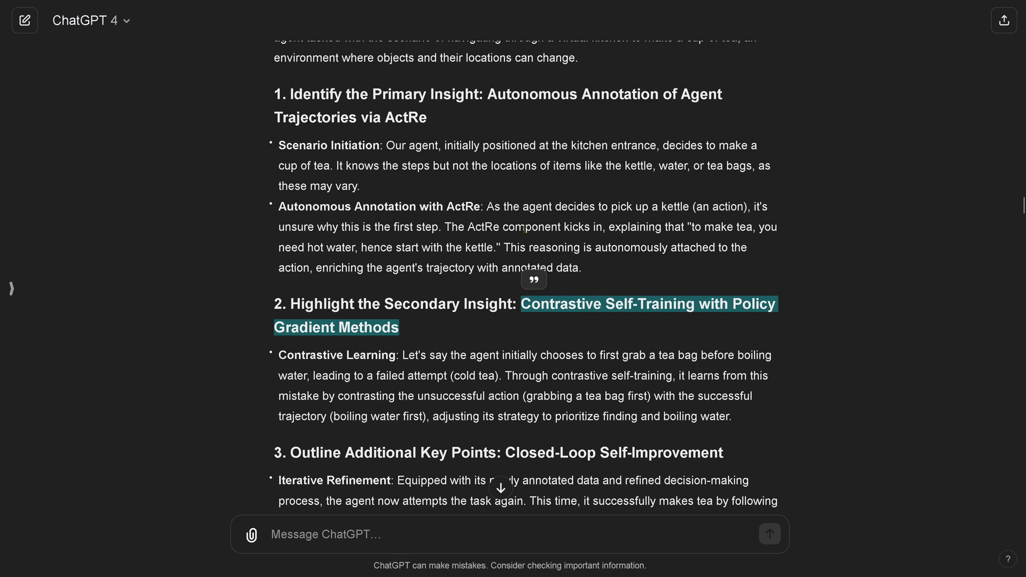
- Mark the tea bag failed-attempt passage through the adjusted strategy in the tea example
{"action": "scroll", "coordinate": [526, 230], "scroll_direction": "down", "scroll_amount": 4}
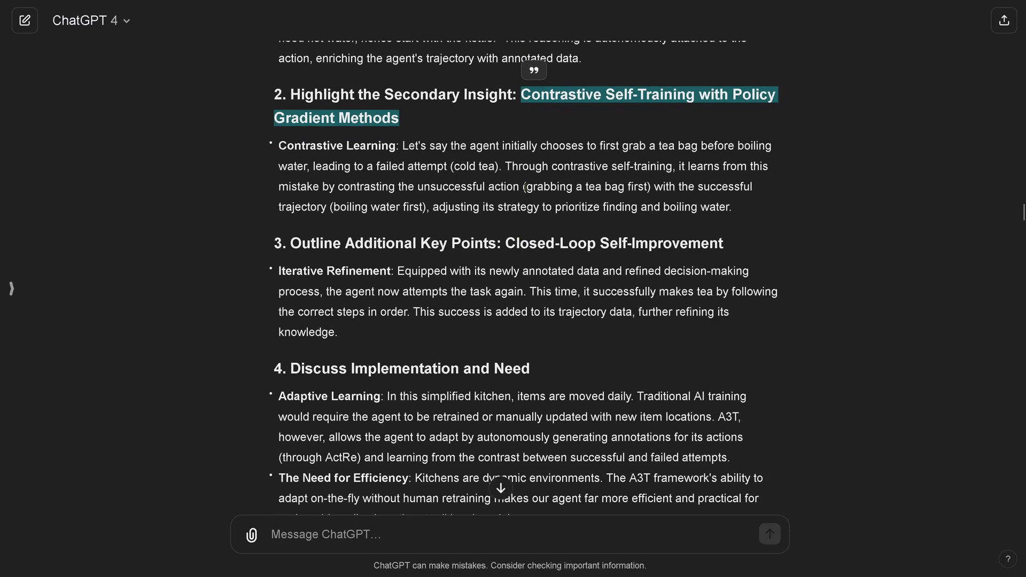
{"action": "left_click_drag", "start_coordinate": [297, 144], "coordinate": [479, 146]}
{"action": "left_click", "coordinate": [484, 145]}
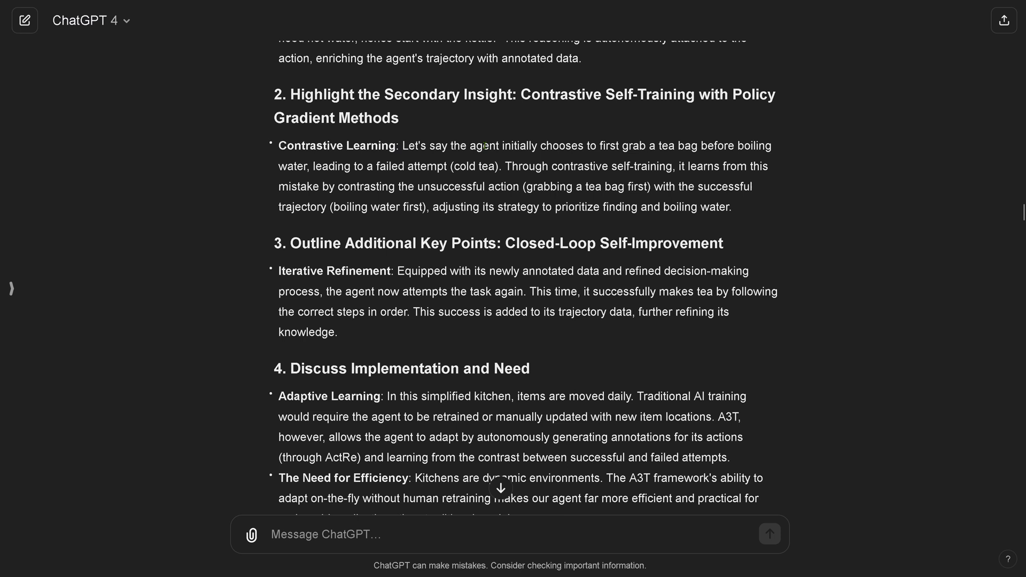
{"action": "left_click_drag", "start_coordinate": [529, 150], "coordinate": [431, 208]}
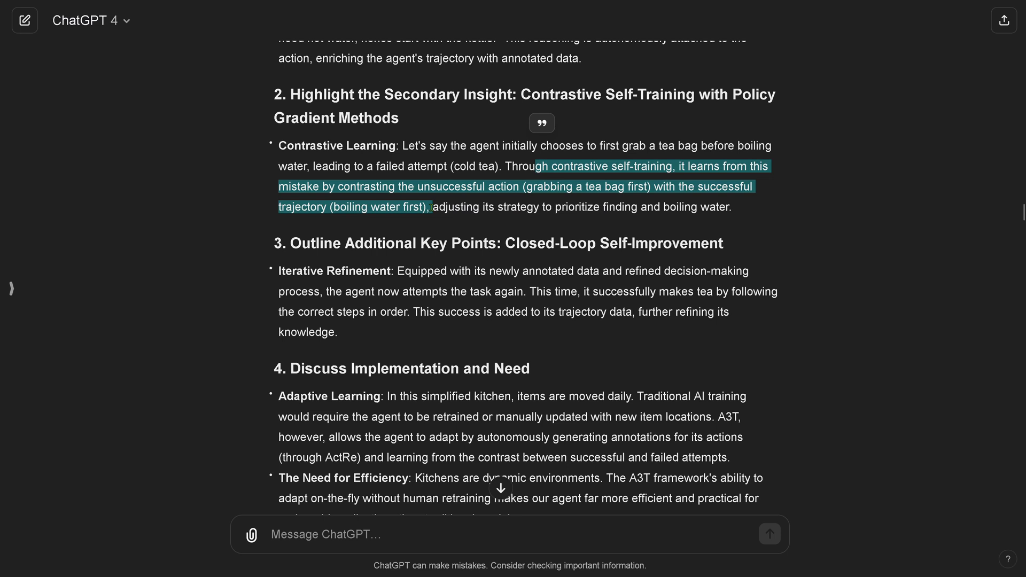
{"action": "left_click_drag", "start_coordinate": [431, 207], "coordinate": [756, 223]}
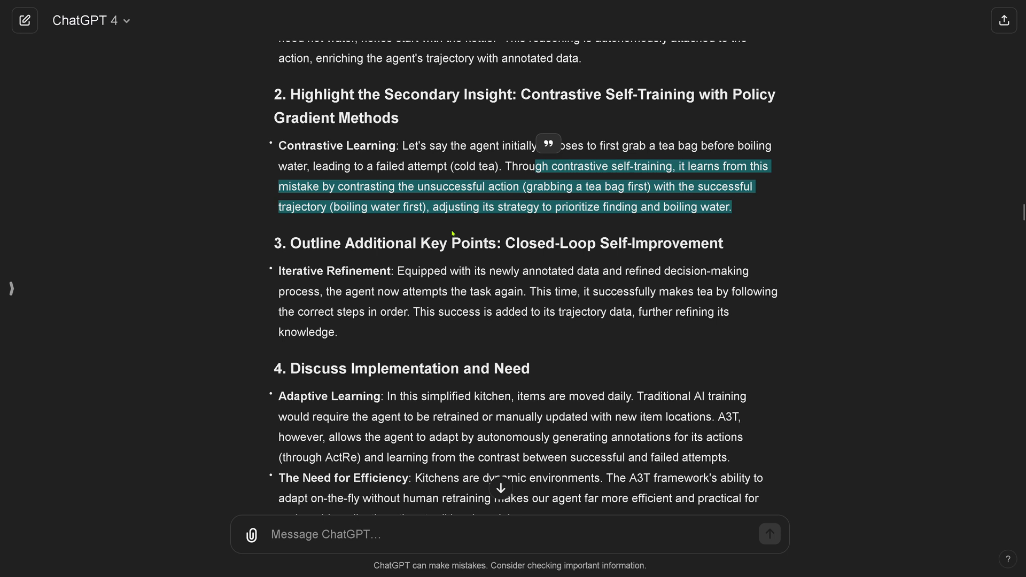
- Mark the Closed-Loop Self-Improvement heading and scroll to the request for another example
{"action": "left_click_drag", "start_coordinate": [528, 249], "coordinate": [772, 298]}
{"action": "left_click", "coordinate": [475, 243]}
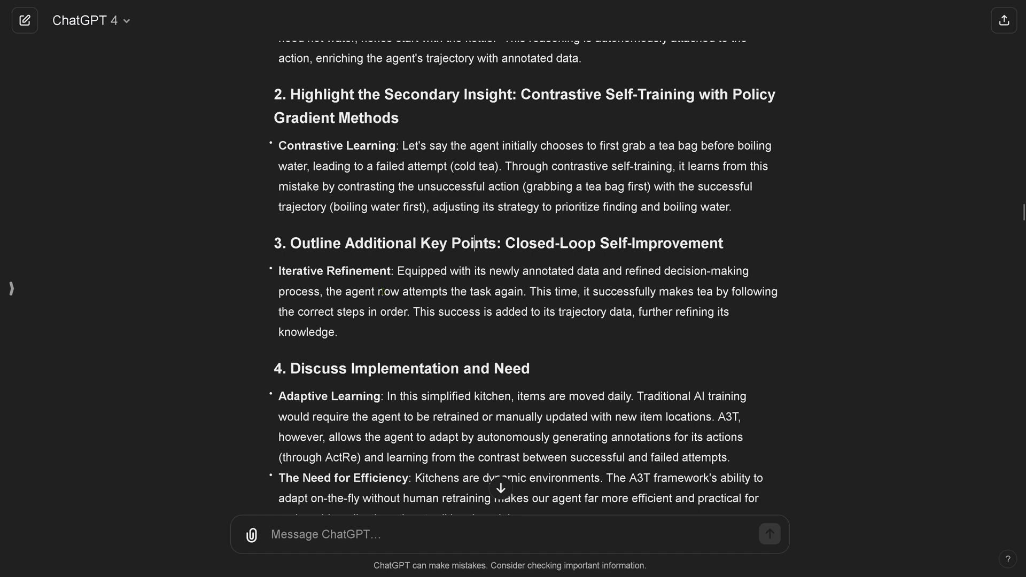
{"action": "left_click_drag", "start_coordinate": [486, 243], "coordinate": [343, 333]}
{"action": "scroll", "coordinate": [507, 229], "scroll_direction": "down", "scroll_amount": 4}
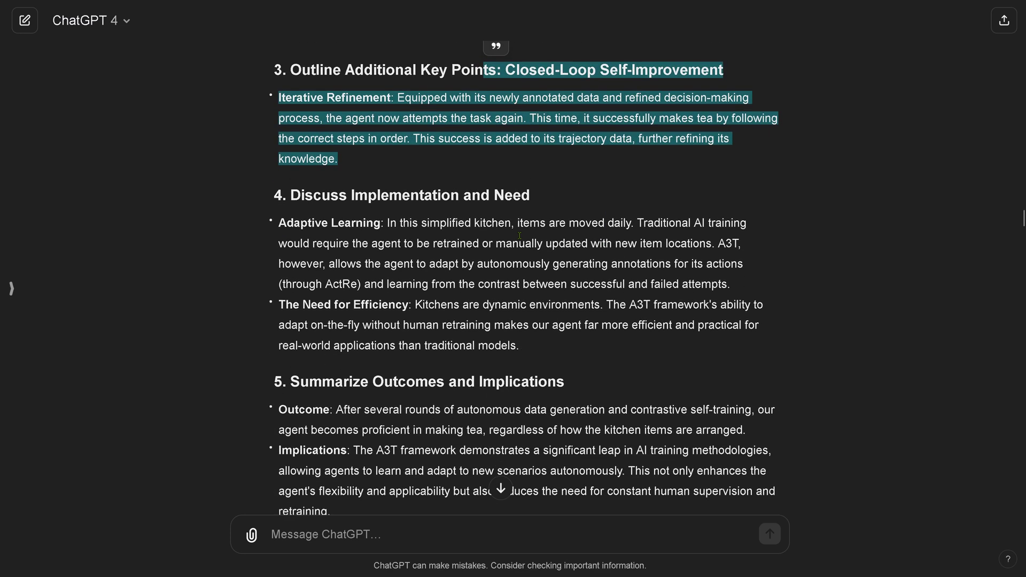
{"action": "scroll", "coordinate": [506, 229], "scroll_direction": "down", "scroll_amount": 4}
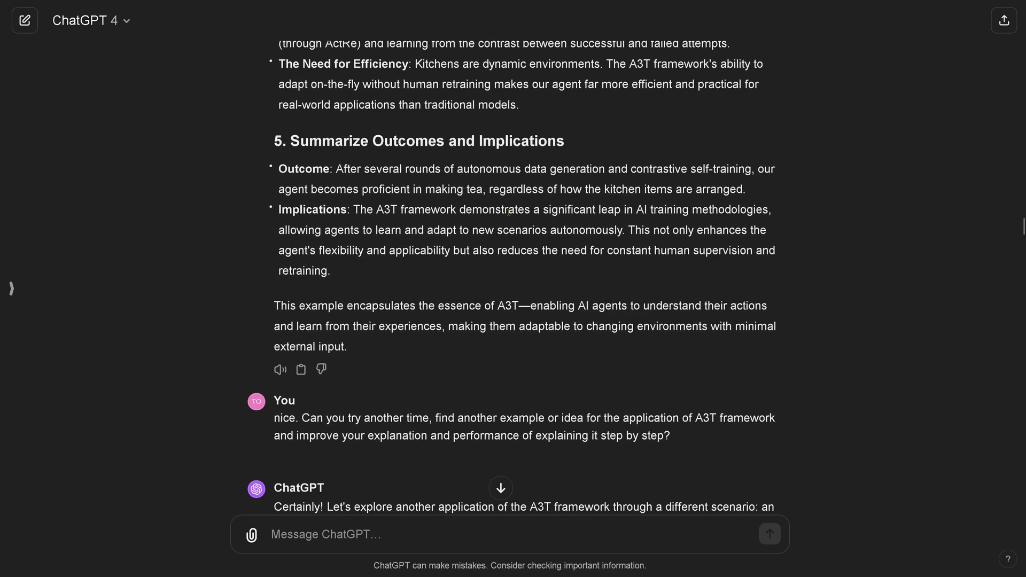
- Mark the request for another A3T example and the opening of the shopping-assistant scenario
{"action": "scroll", "coordinate": [510, 208], "scroll_direction": "down", "scroll_amount": 3}
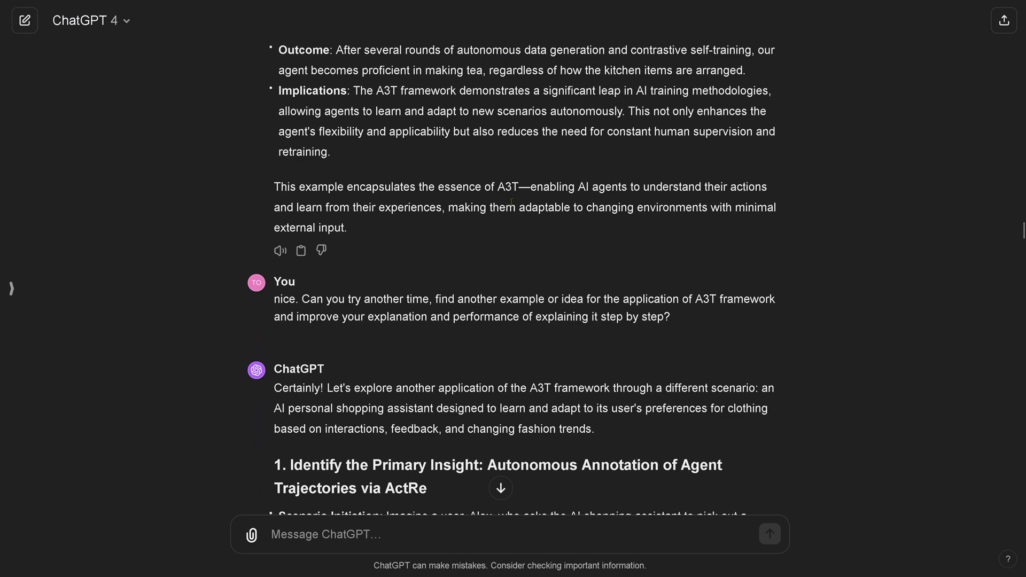
{"action": "scroll", "coordinate": [511, 202], "scroll_direction": "down", "scroll_amount": 1}
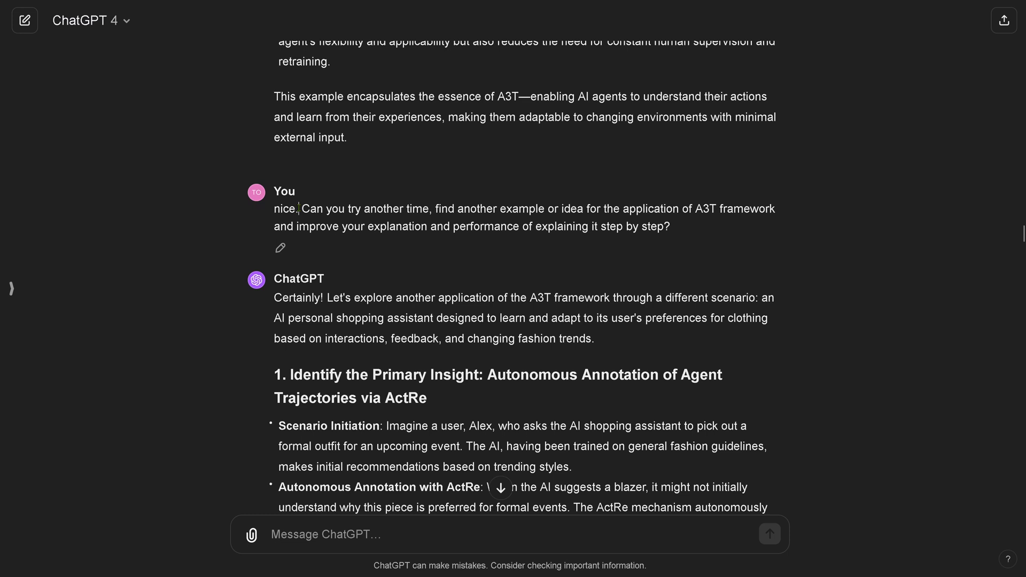
{"action": "left_click_drag", "start_coordinate": [299, 209], "coordinate": [778, 226]}
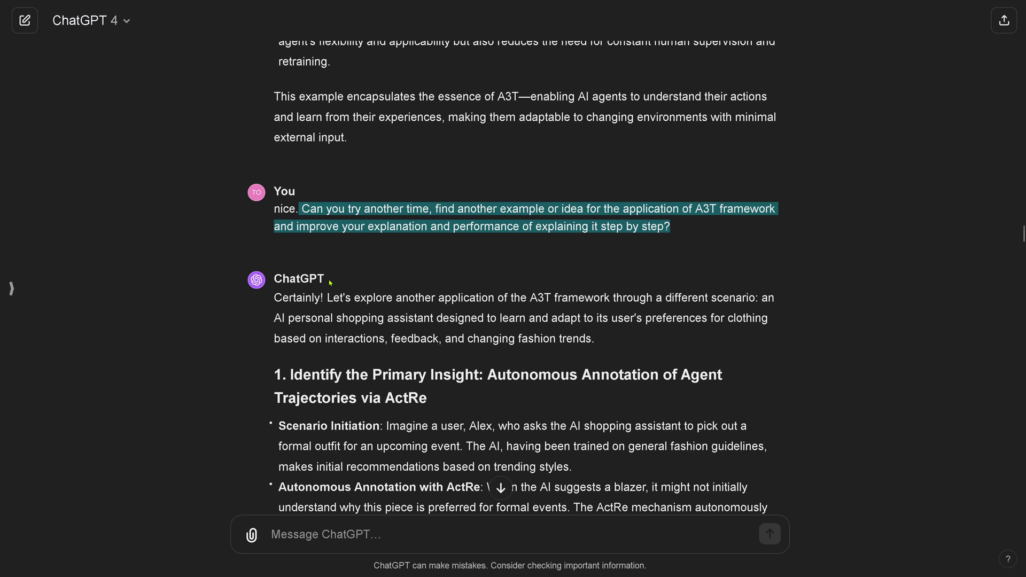
{"action": "left_click_drag", "start_coordinate": [327, 298], "coordinate": [700, 319]}
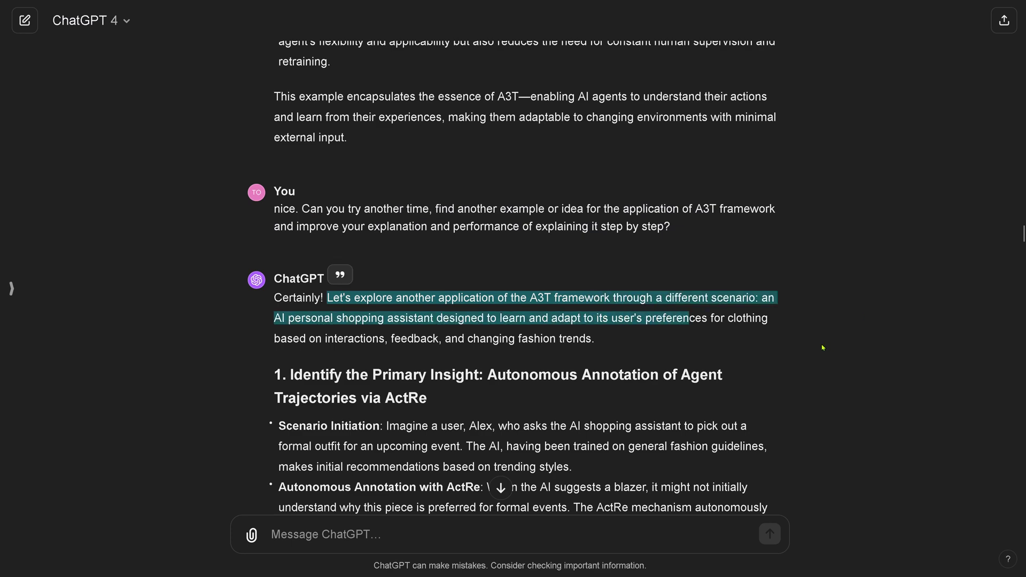
{"action": "left_click", "coordinate": [826, 347]}
- Mark 'AI personal shopping assistant', the ActRe annotation insight heading and its two bullets
{"action": "scroll", "coordinate": [834, 337], "scroll_direction": "down", "scroll_amount": 4}
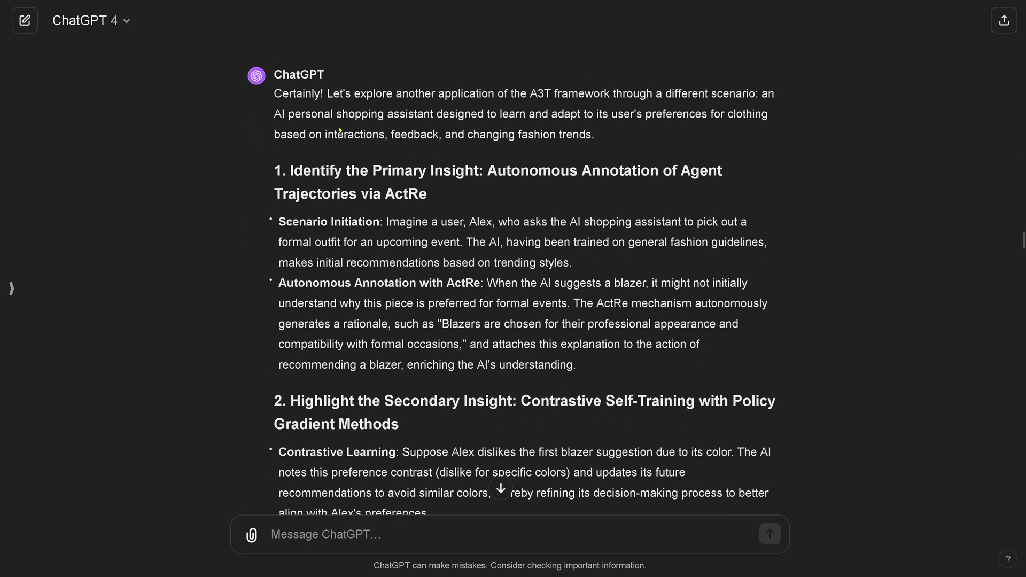
{"action": "left_click_drag", "start_coordinate": [274, 117], "coordinate": [641, 138]}
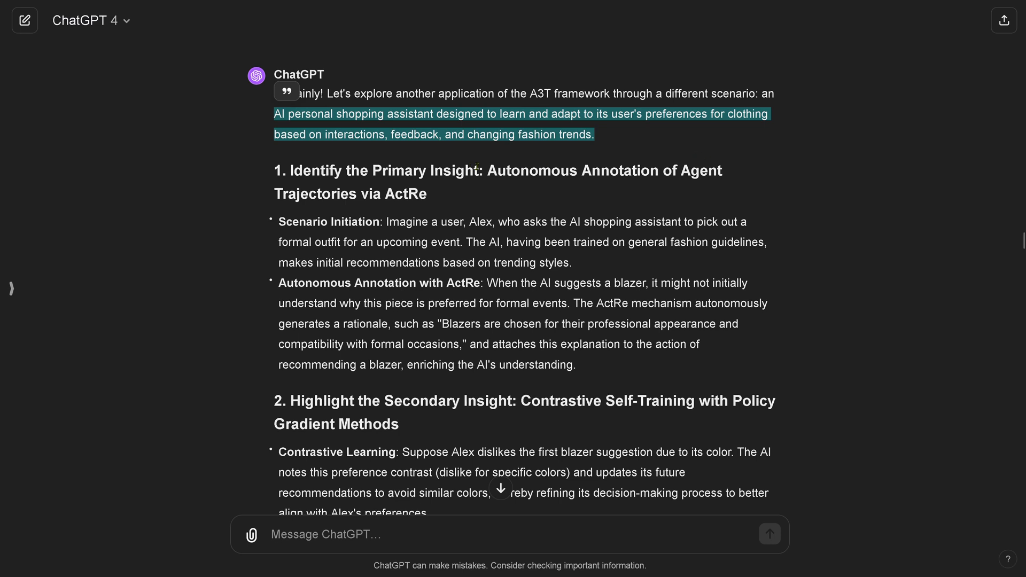
{"action": "mouse_move", "coordinate": [488, 170]}
{"action": "left_mouse_down"}
{"action": "mouse_move", "coordinate": [552, 170]}
{"action": "mouse_move", "coordinate": [585, 192]}
{"action": "left_mouse_up"}
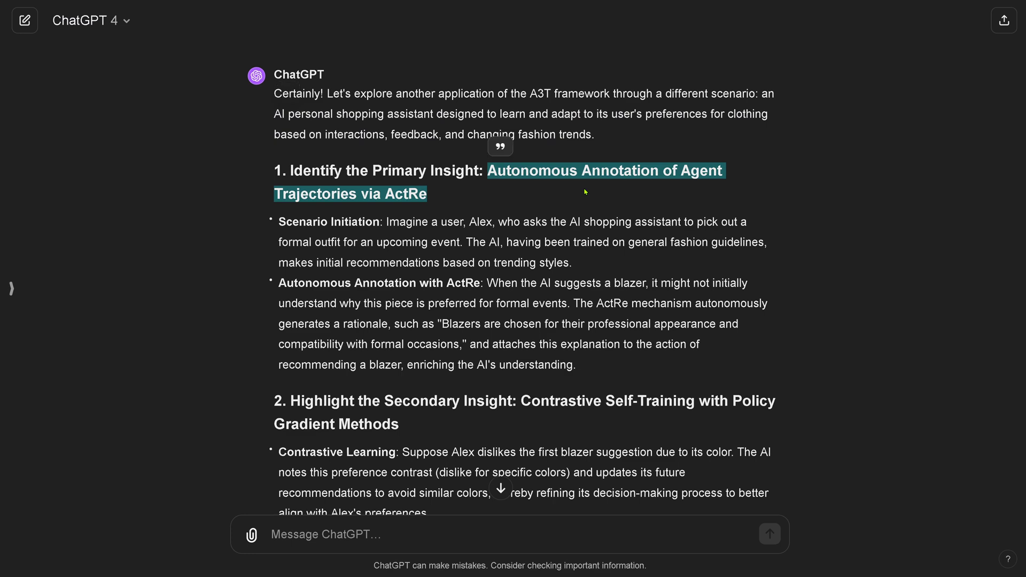
{"action": "left_click_drag", "start_coordinate": [399, 221], "coordinate": [580, 366]}
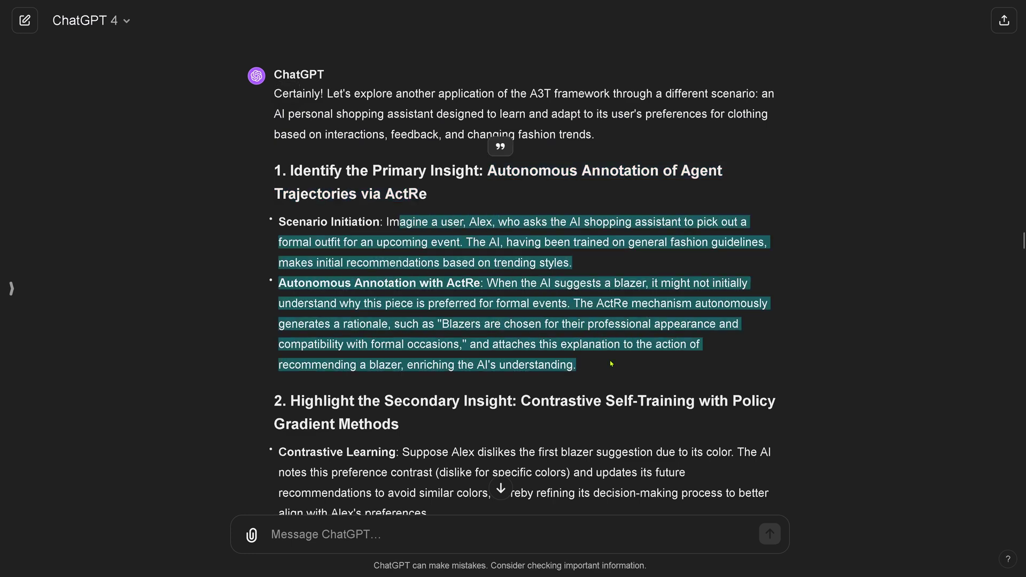
- Mark the secondary insight and the contrastive-learning bullet in the shopping example
{"action": "scroll", "coordinate": [528, 204], "scroll_direction": "down", "scroll_amount": 4}
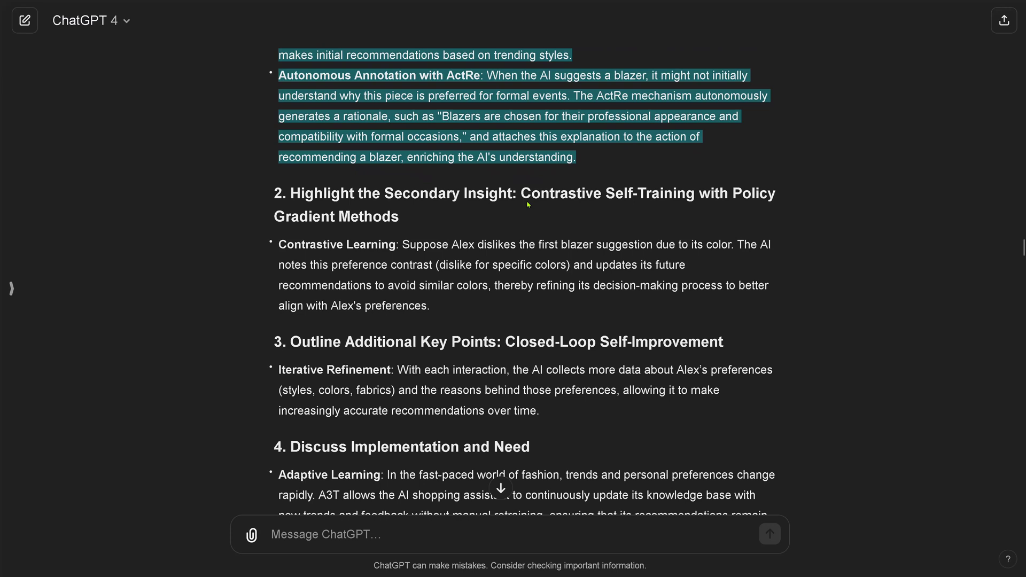
{"action": "left_click_drag", "start_coordinate": [523, 193], "coordinate": [729, 325]}
{"action": "left_click", "coordinate": [595, 289]}
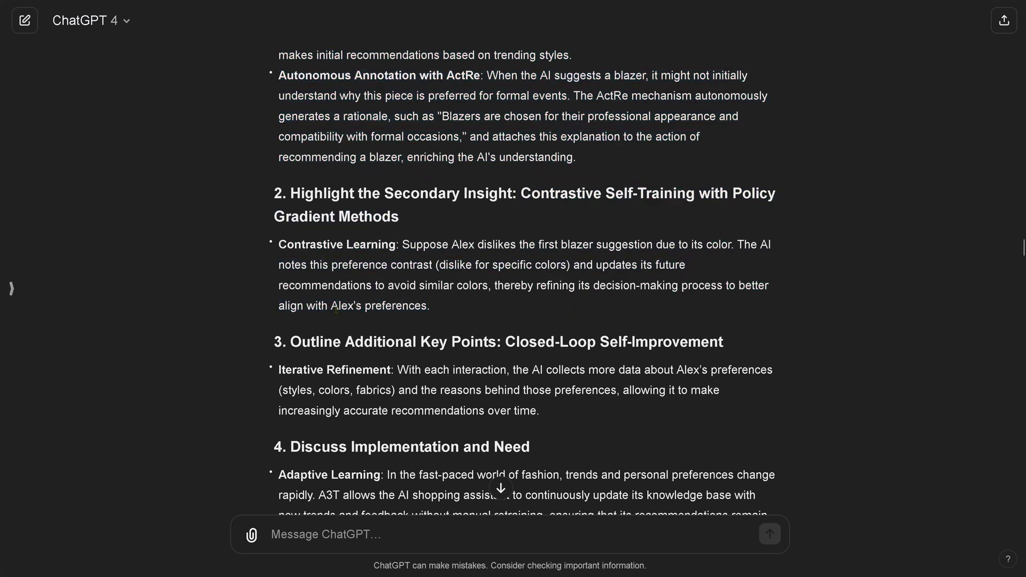
{"action": "left_click_drag", "start_coordinate": [336, 309], "coordinate": [463, 308]}
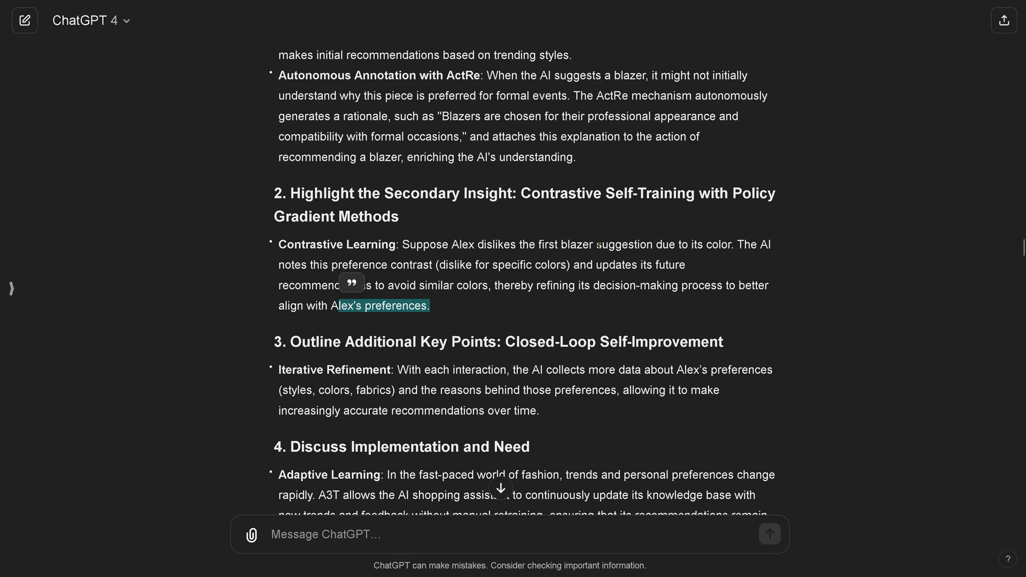
- Mark how the AI collects preference data, then scroll to the LLM add-on question
{"action": "scroll", "coordinate": [599, 245], "scroll_direction": "down", "scroll_amount": 4}
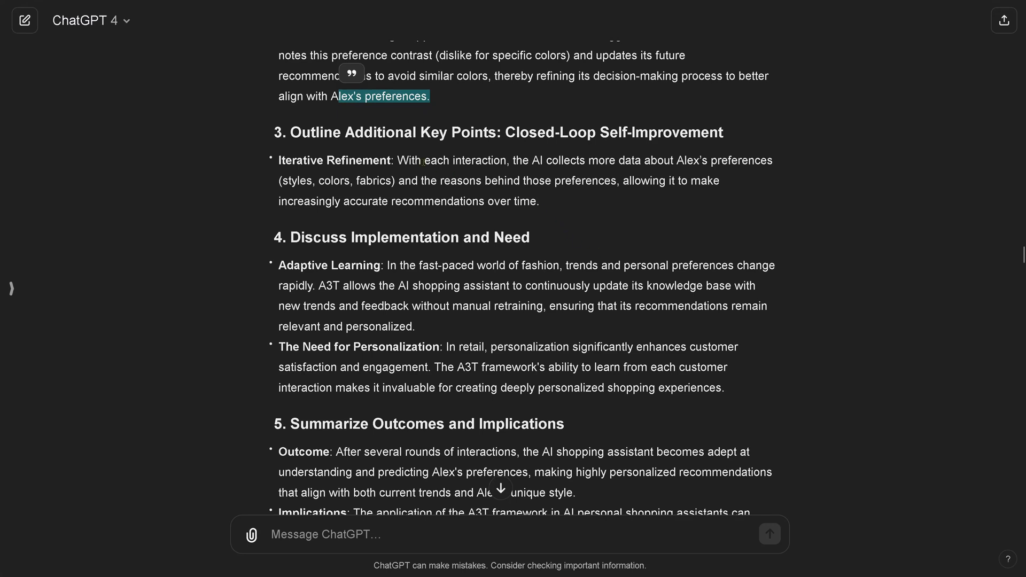
{"action": "left_click_drag", "start_coordinate": [423, 162], "coordinate": [624, 176]}
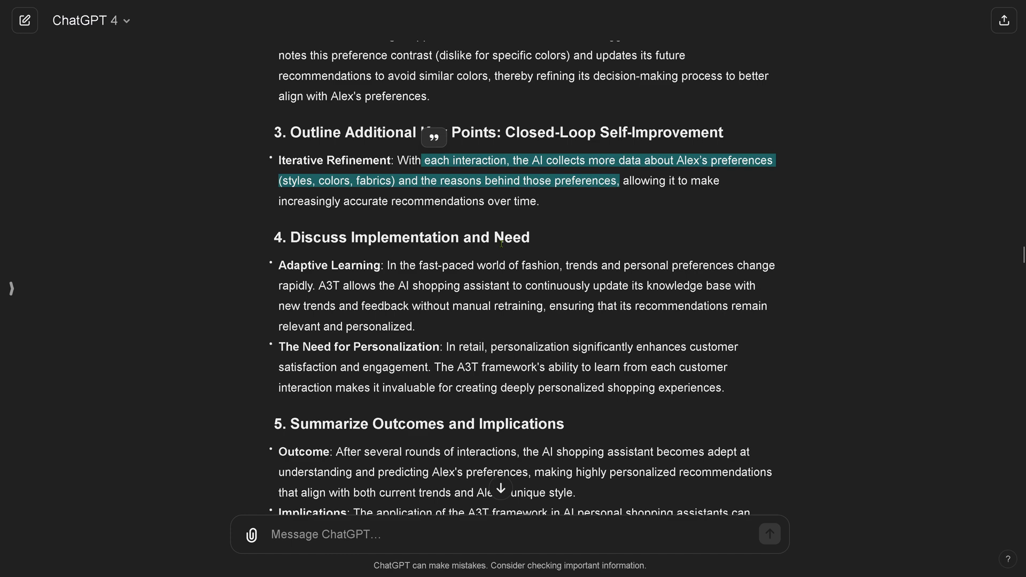
{"action": "scroll", "coordinate": [501, 244], "scroll_direction": "down", "scroll_amount": 8}
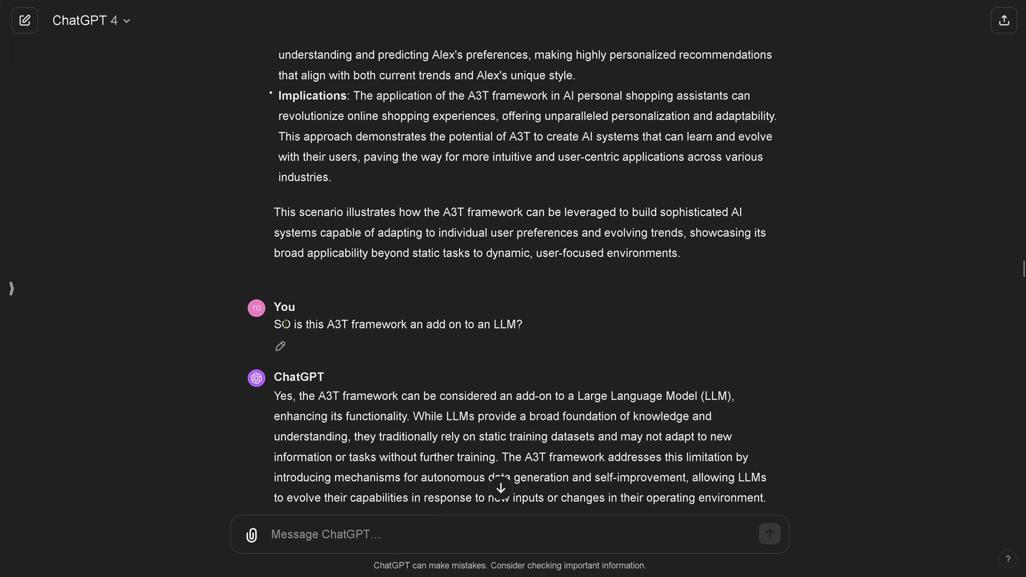
- Mark the add-on question, the claim that A3T is an LLM add-on, and LLMs' static-knowledge limitation
{"action": "left_click_drag", "start_coordinate": [281, 329], "coordinate": [532, 329]}
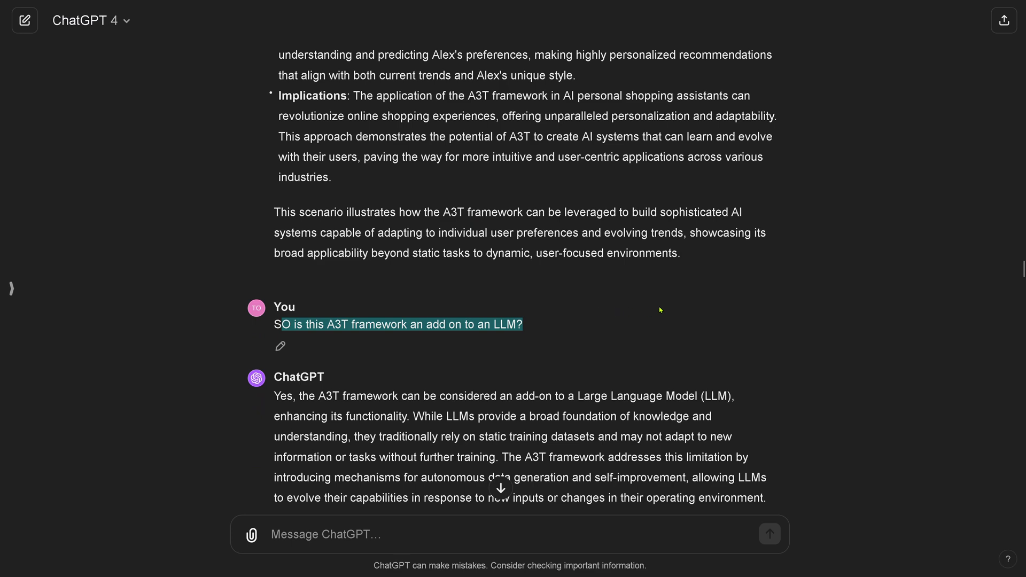
{"action": "scroll", "coordinate": [661, 310], "scroll_direction": "down", "scroll_amount": 4}
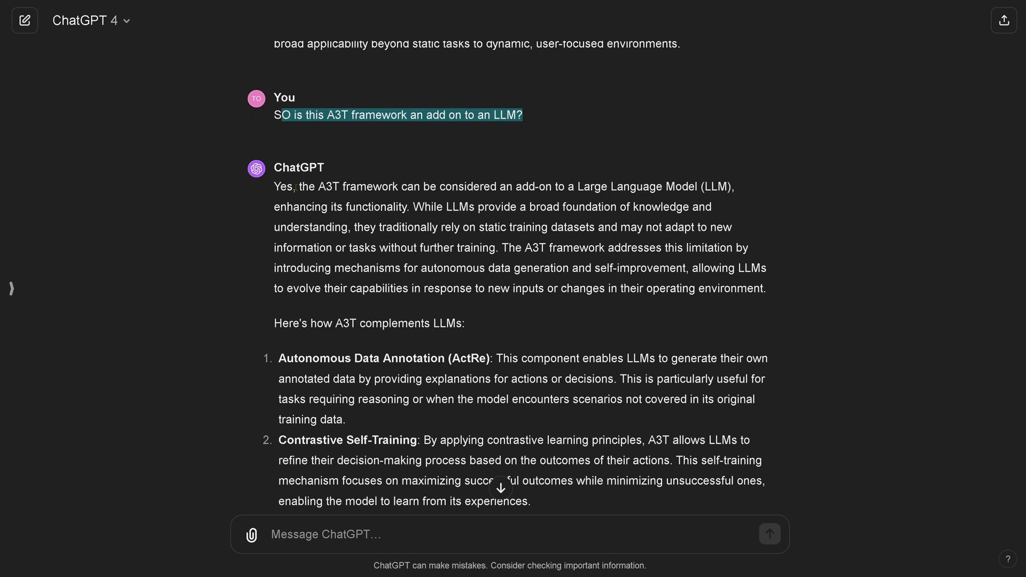
{"action": "left_click_drag", "start_coordinate": [295, 188], "coordinate": [414, 207]}
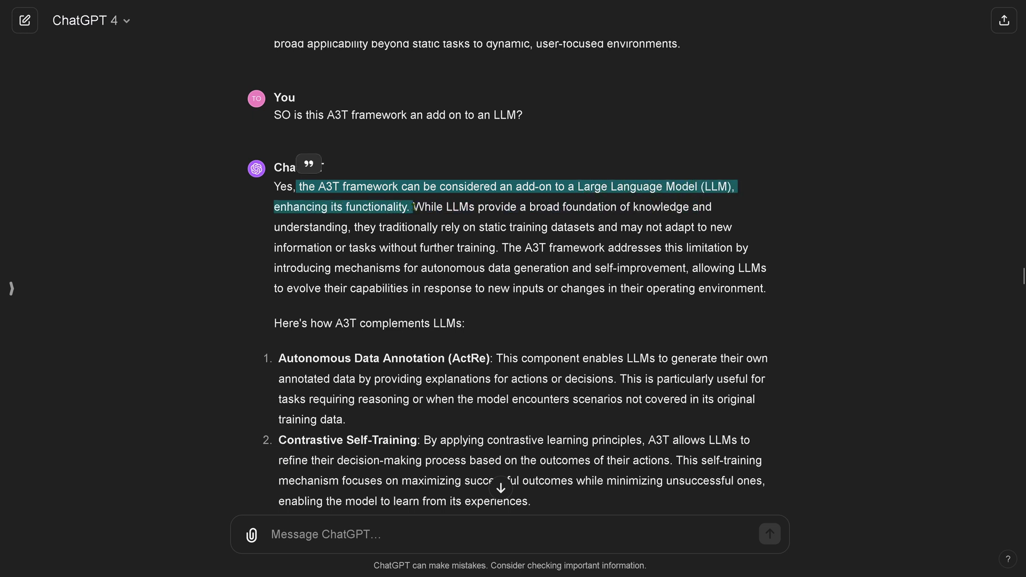
{"action": "left_click_drag", "start_coordinate": [486, 211], "coordinate": [379, 249]}
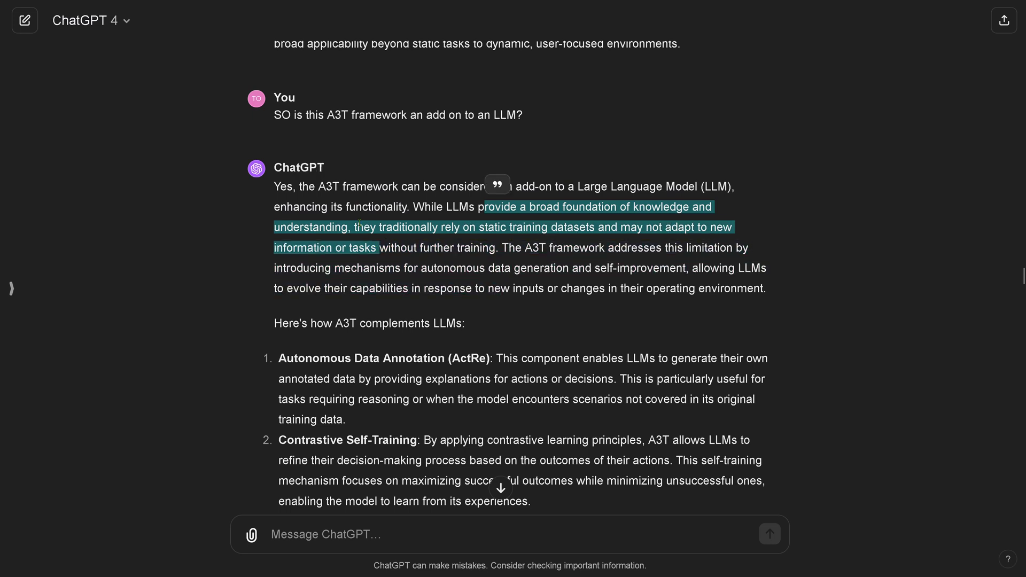
- Mark 'rely on static training datasets' and the numbered list, reaching the mild policy optimization question
{"action": "left_click", "coordinate": [437, 229]}
{"action": "left_click_drag", "start_coordinate": [436, 228], "coordinate": [597, 223]}
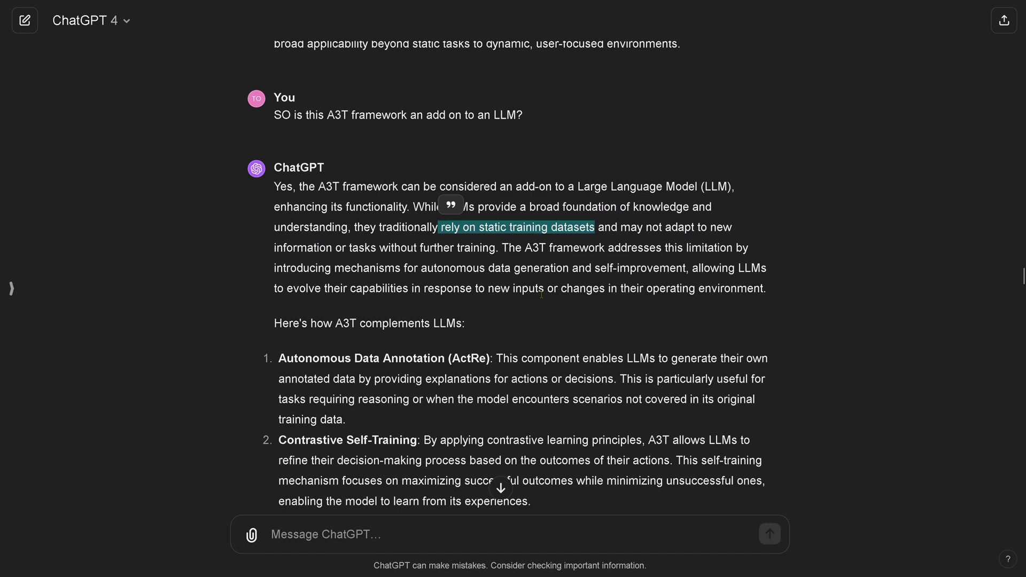
{"action": "scroll", "coordinate": [357, 136], "scroll_direction": "down", "scroll_amount": 4}
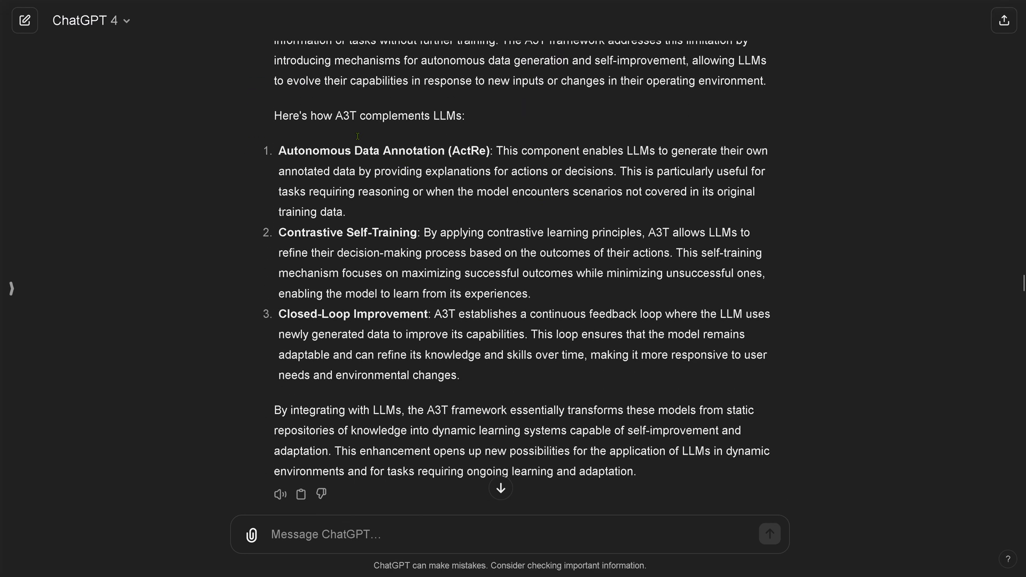
{"action": "mouse_move", "coordinate": [390, 145]}
{"action": "left_mouse_down"}
{"action": "mouse_move", "coordinate": [596, 336]}
{"action": "mouse_move", "coordinate": [521, 355]}
{"action": "left_mouse_up"}
{"action": "scroll", "coordinate": [539, 283], "scroll_direction": "down", "scroll_amount": 4}
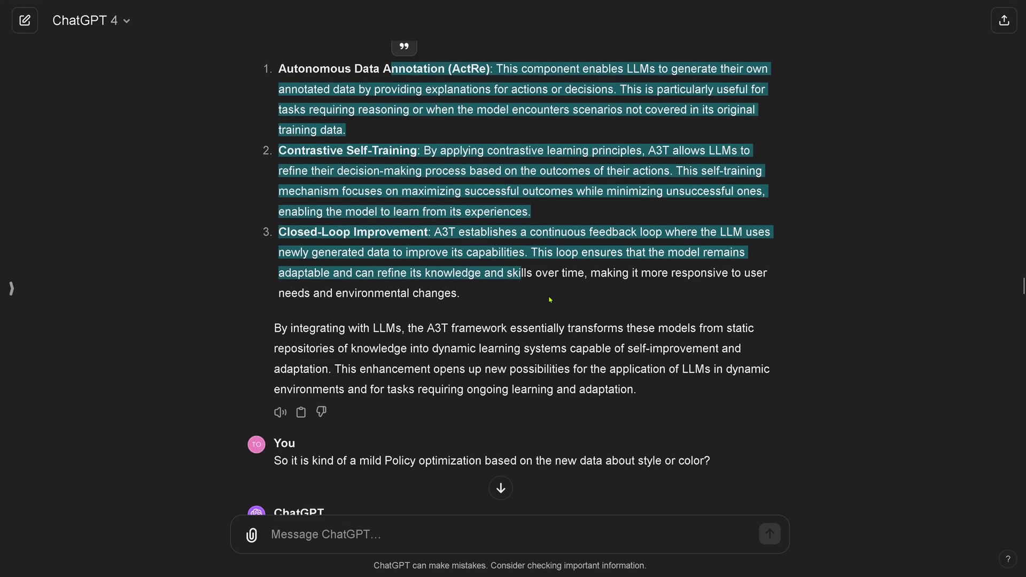
- Mark the reply's agreement and its policy-optimization breakdown sentence, scrolling on to the summary
{"action": "scroll", "coordinate": [539, 283], "scroll_direction": "down", "scroll_amount": 3}
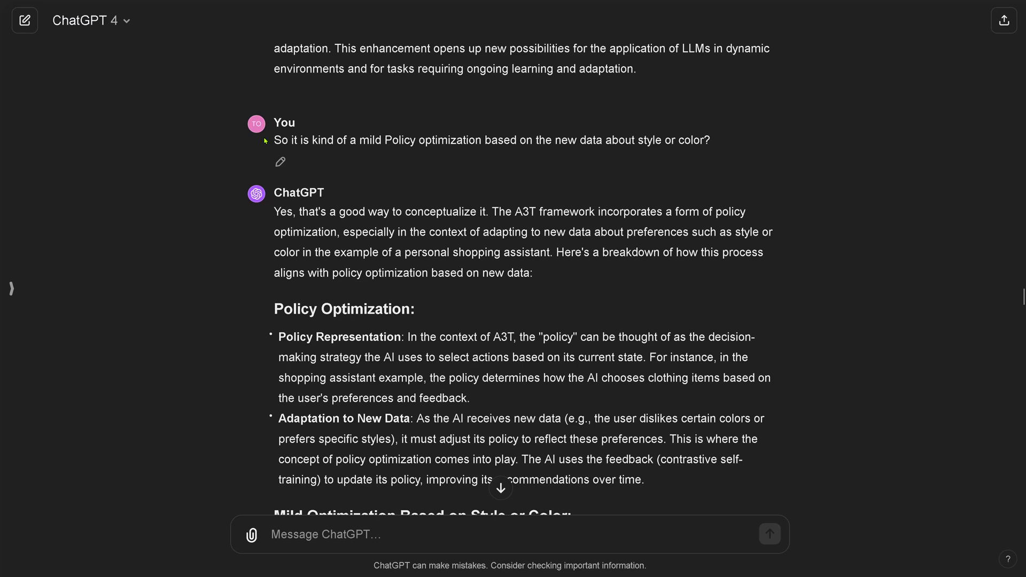
{"action": "scroll", "coordinate": [265, 140], "scroll_direction": "down", "scroll_amount": 1}
{"action": "left_click_drag", "start_coordinate": [300, 127], "coordinate": [546, 108]}
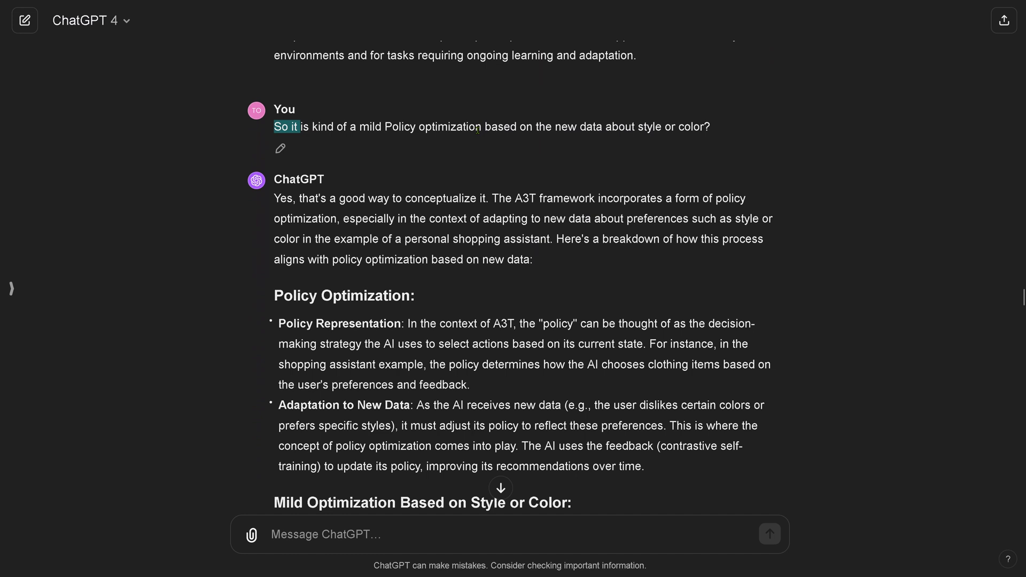
{"action": "left_click_drag", "start_coordinate": [321, 202], "coordinate": [492, 205]}
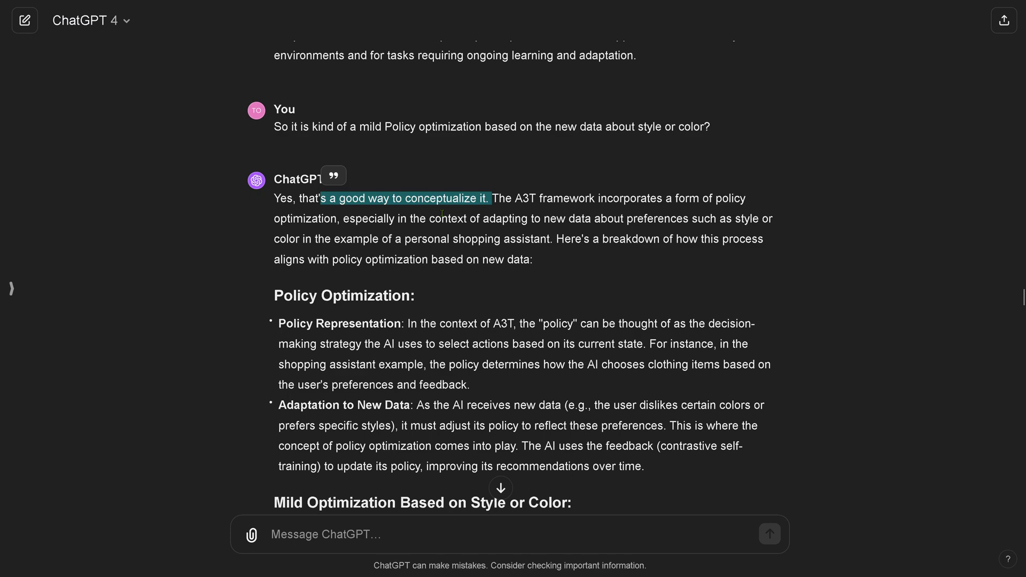
{"action": "left_click", "coordinate": [523, 202]}
{"action": "left_click_drag", "start_coordinate": [447, 199], "coordinate": [534, 260]}
{"action": "left_click", "coordinate": [647, 304]}
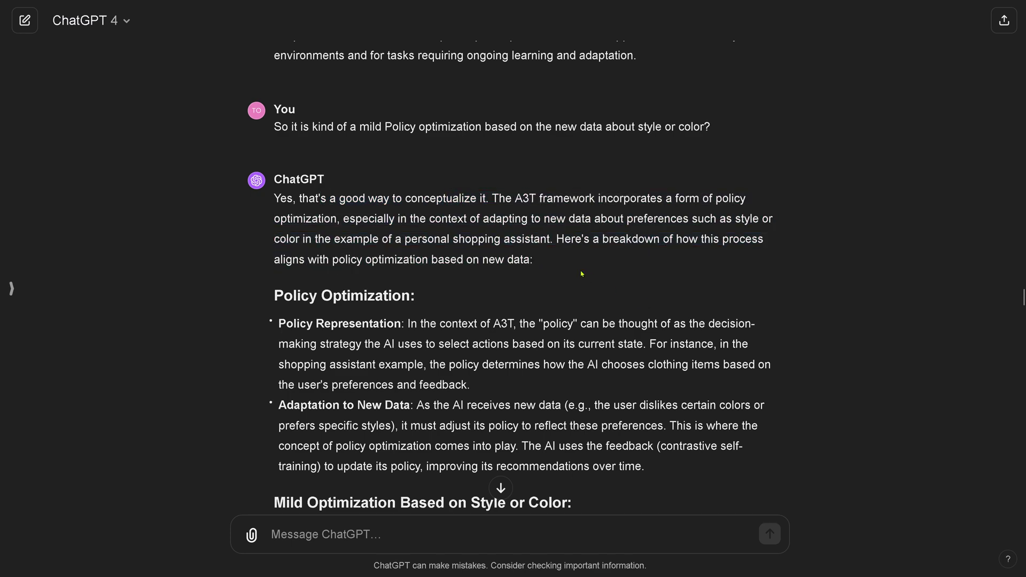
{"action": "scroll", "coordinate": [536, 239], "scroll_direction": "down", "scroll_amount": 6}
{"action": "scroll", "coordinate": [536, 239], "scroll_direction": "down", "scroll_amount": 8}
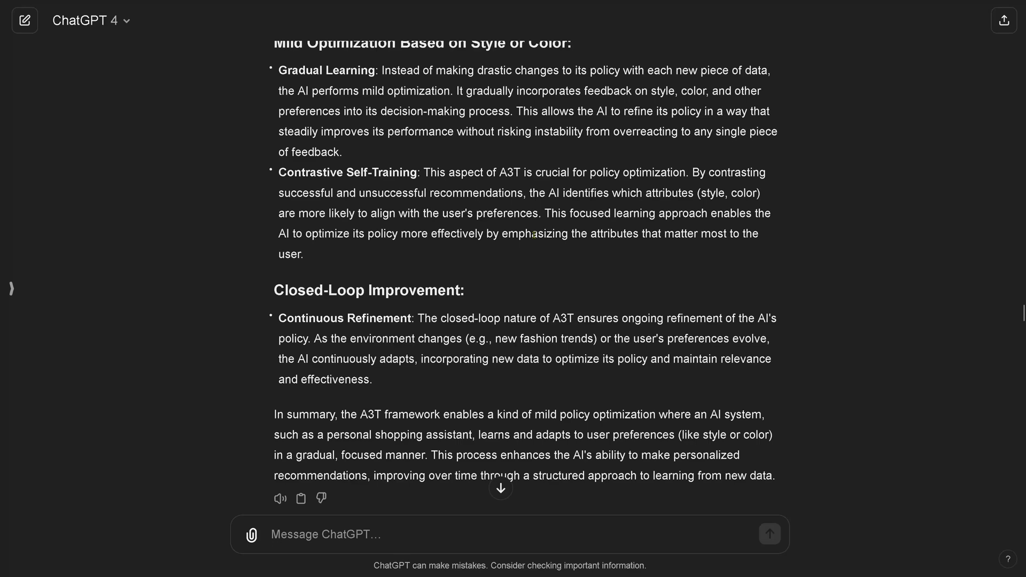
{"action": "scroll", "coordinate": [528, 236], "scroll_direction": "down", "scroll_amount": 1}
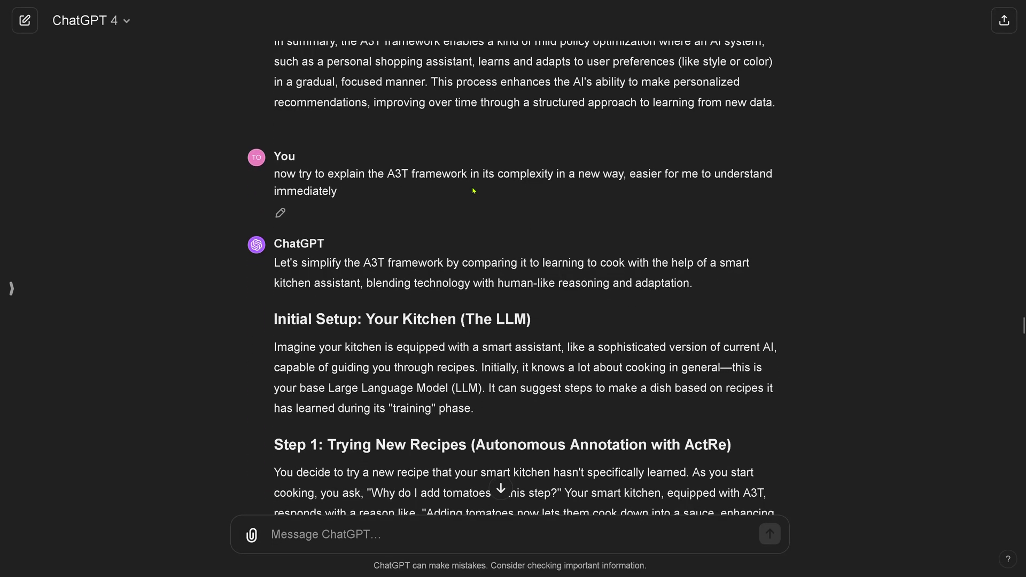
{"action": "left_click_drag", "start_coordinate": [315, 174], "coordinate": [636, 194]}
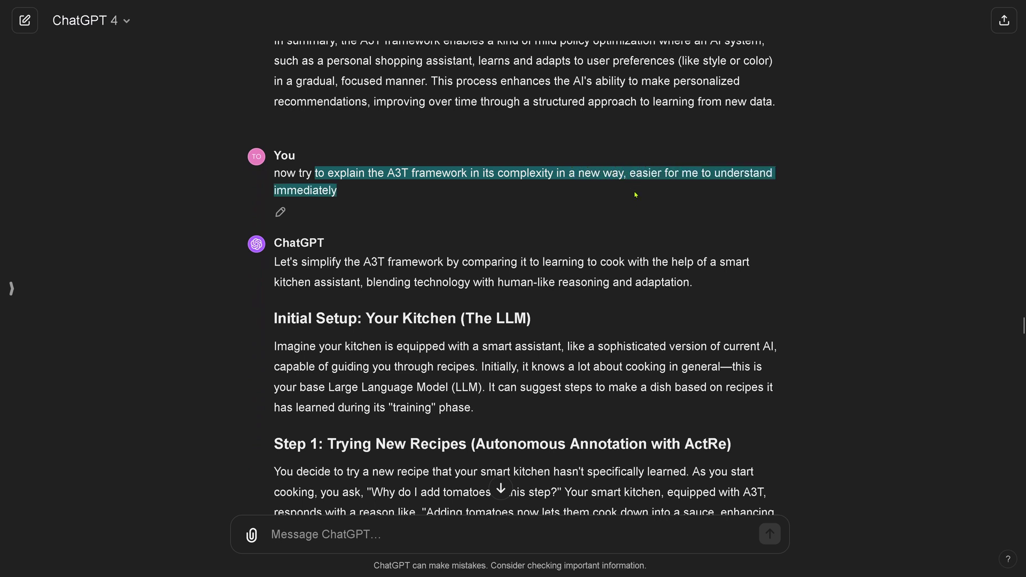
{"action": "scroll", "coordinate": [639, 174], "scroll_direction": "down", "scroll_amount": 4}
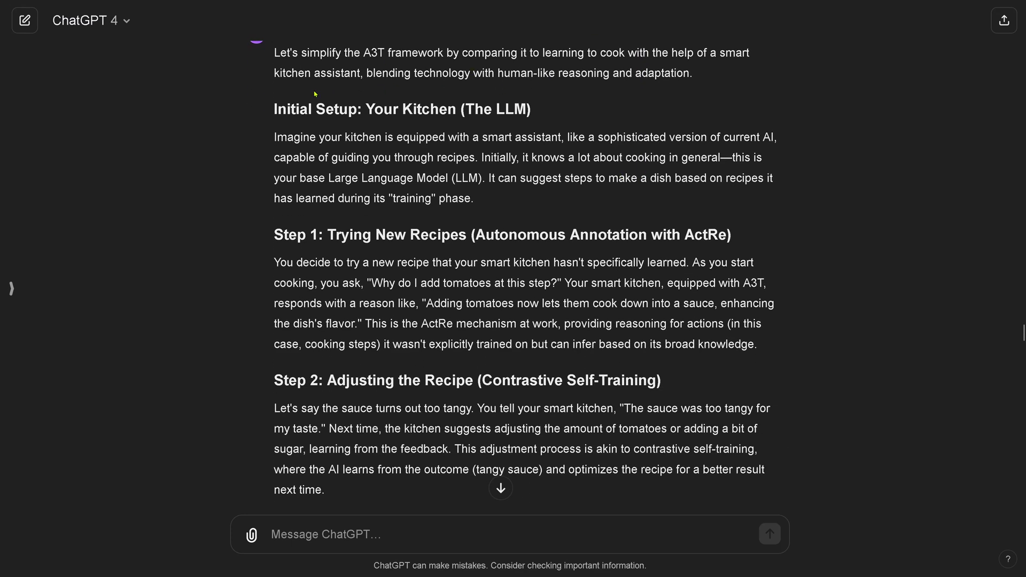
{"action": "left_click_drag", "start_coordinate": [718, 54], "coordinate": [718, 81]}
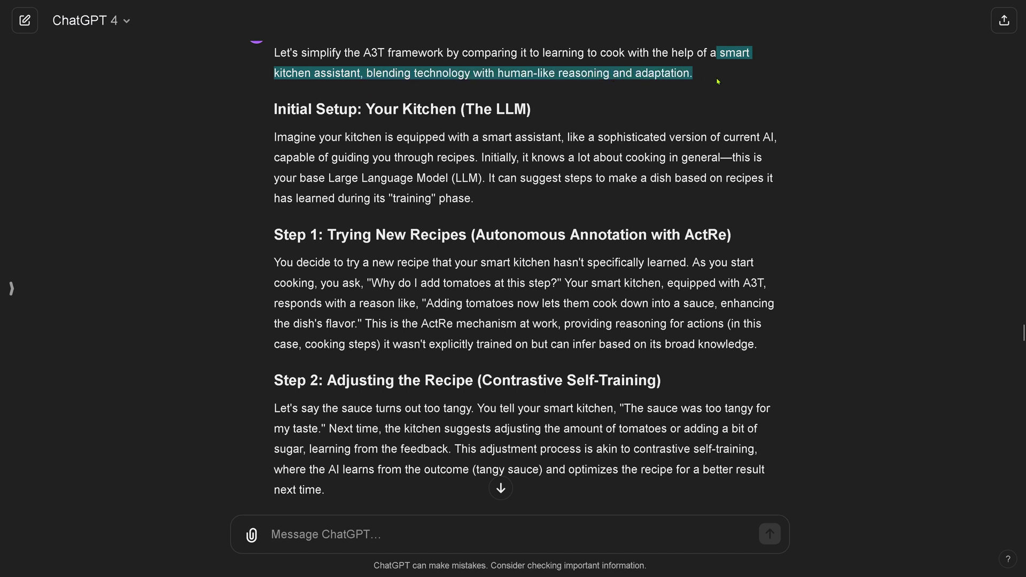
{"action": "left_click", "coordinate": [632, 116]}
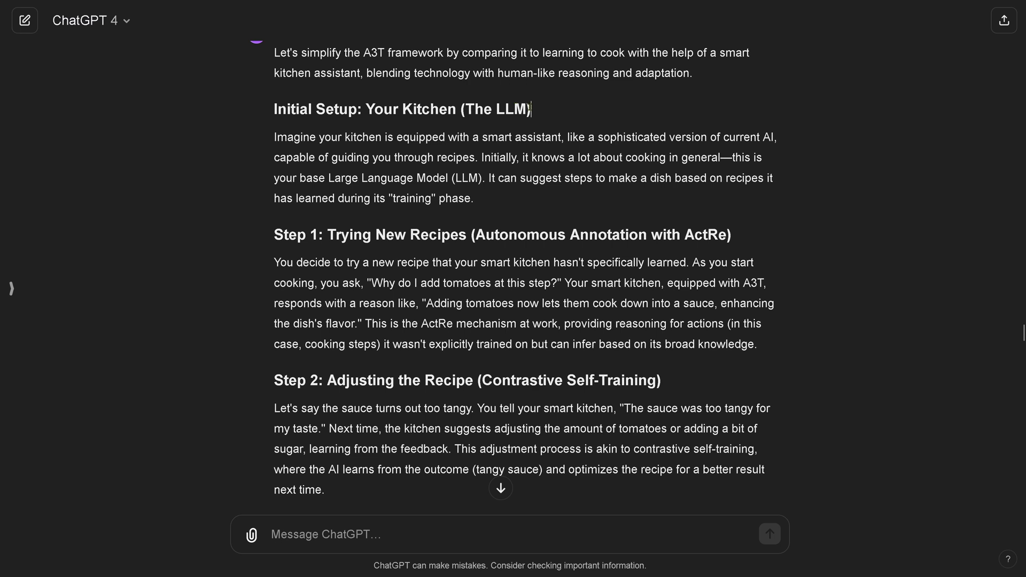
{"action": "left_click_drag", "start_coordinate": [426, 114], "coordinate": [509, 182]}
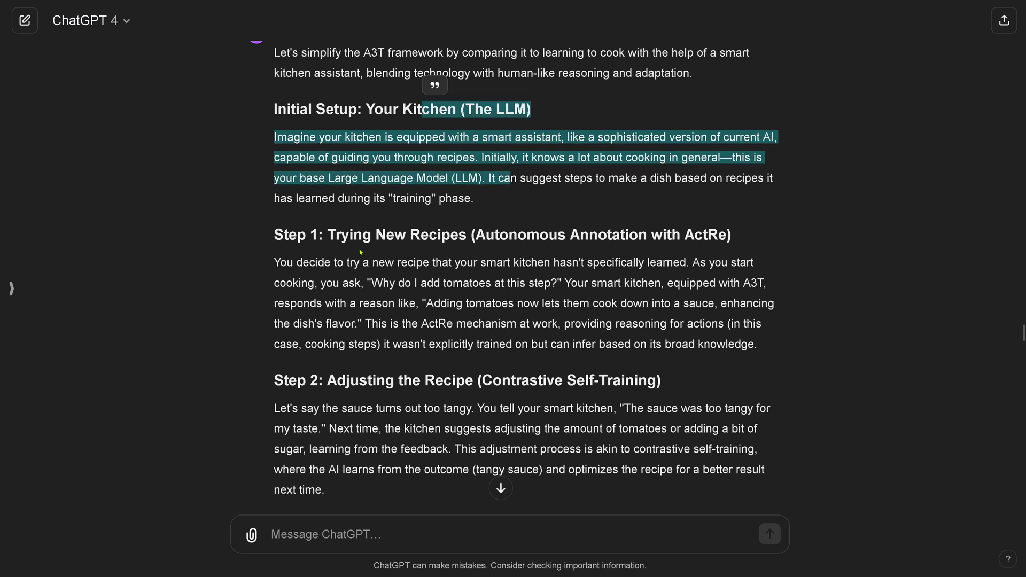
{"action": "left_click_drag", "start_coordinate": [342, 236], "coordinate": [469, 227]}
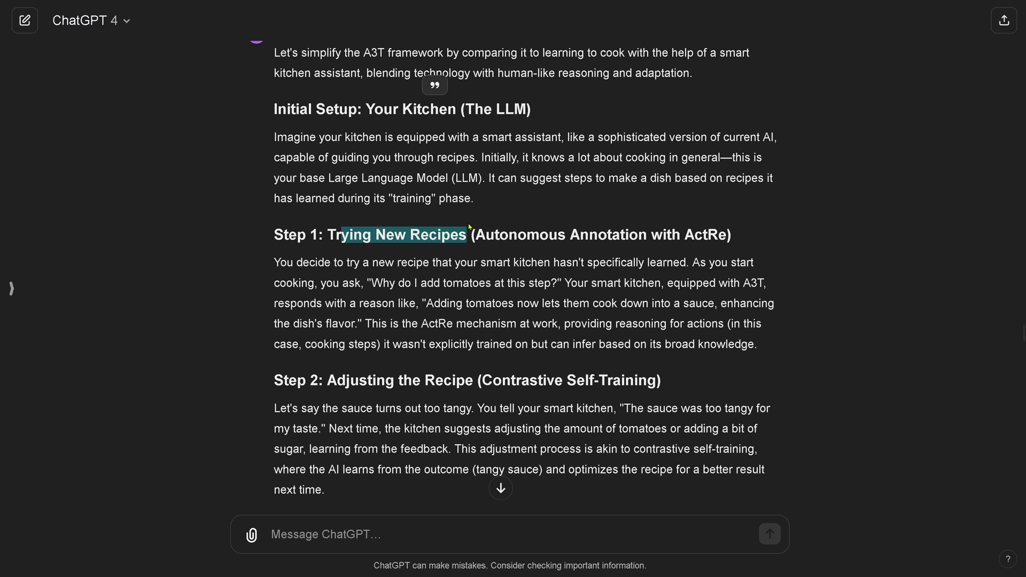
{"action": "left_click", "coordinate": [440, 282]}
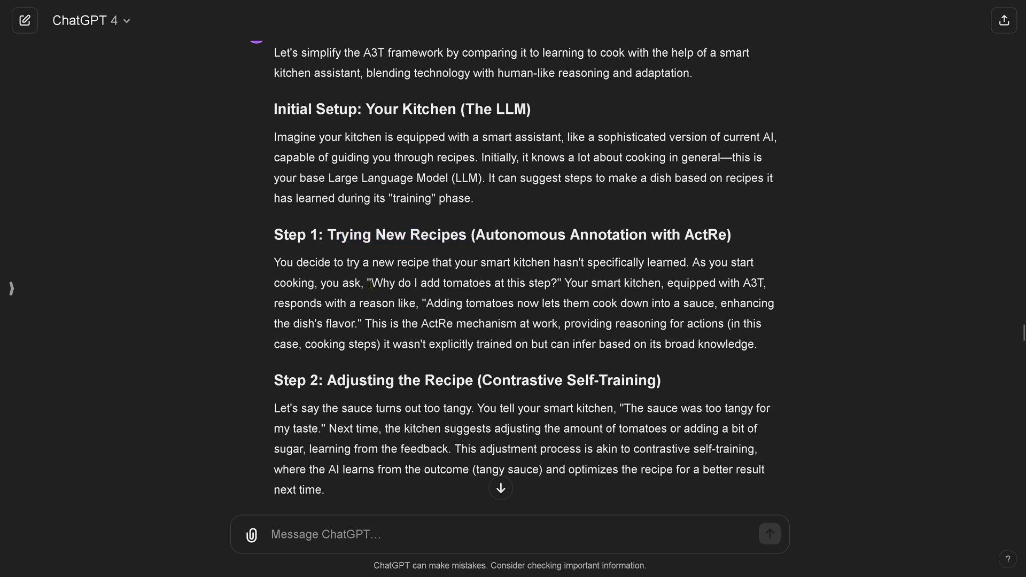
{"action": "left_click_drag", "start_coordinate": [384, 283], "coordinate": [611, 323]}
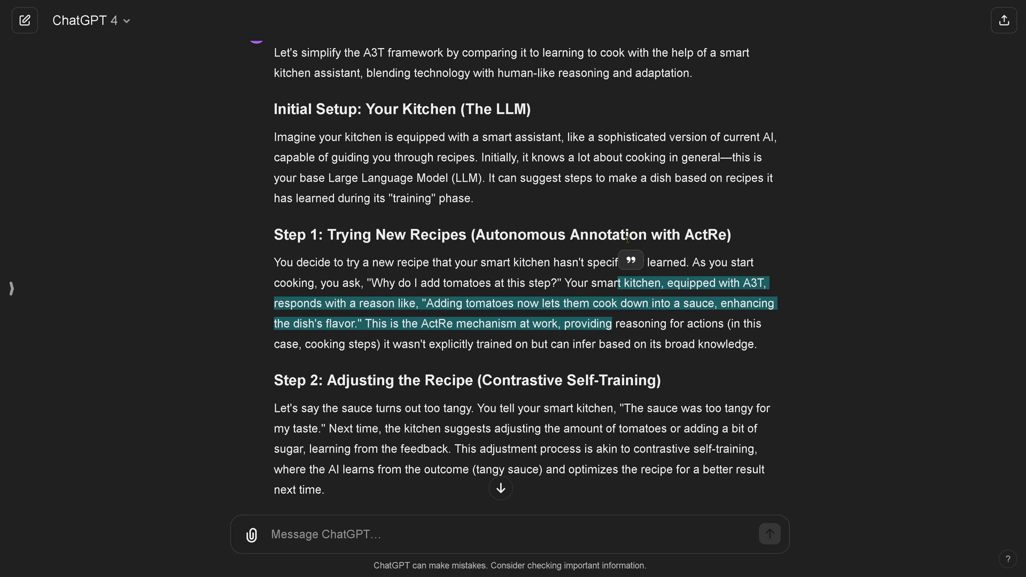
{"action": "left_click", "coordinate": [549, 255]}
{"action": "scroll", "coordinate": [358, 178], "scroll_direction": "down", "scroll_amount": 4}
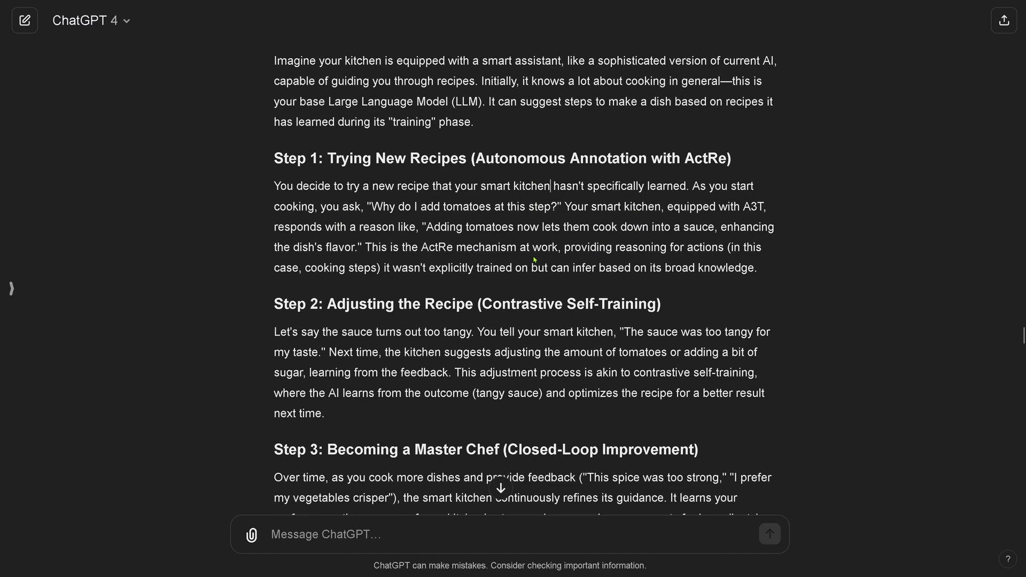
{"action": "left_click_drag", "start_coordinate": [367, 174], "coordinate": [634, 225]}
{"action": "left_click_drag", "start_coordinate": [427, 319], "coordinate": [769, 304]}
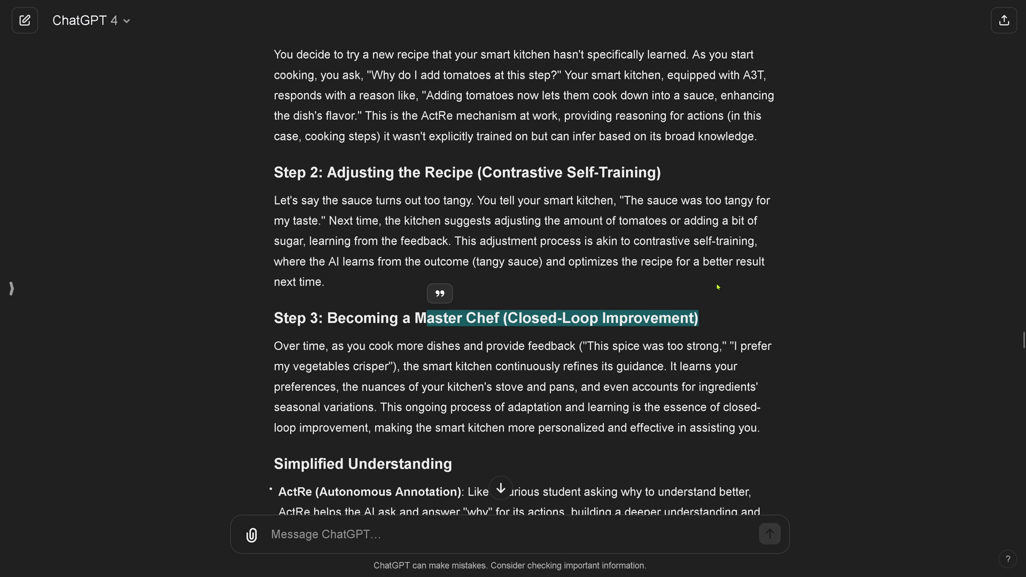
{"action": "scroll", "coordinate": [718, 287], "scroll_direction": "down", "scroll_amount": 4}
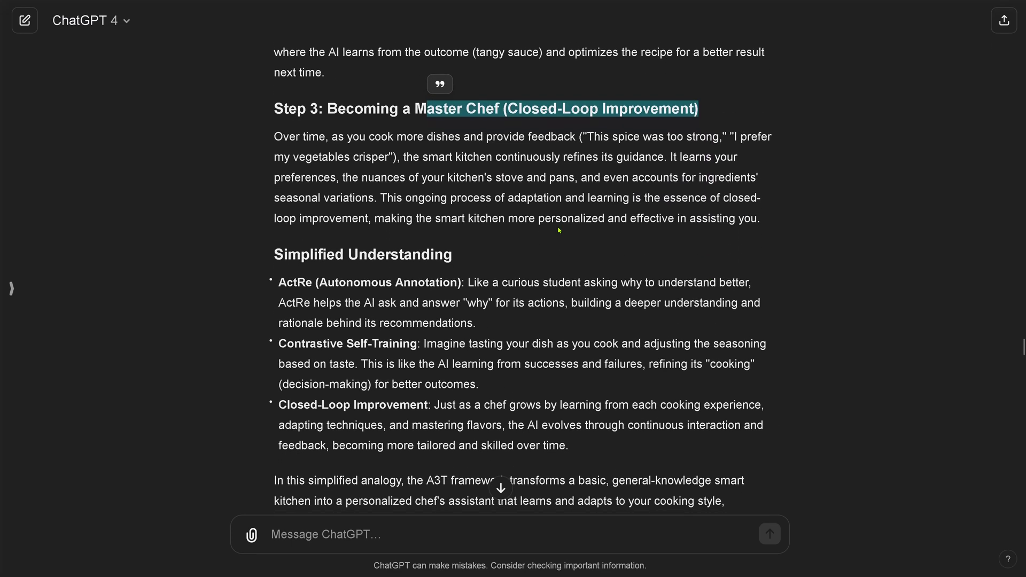
{"action": "left_click_drag", "start_coordinate": [368, 255], "coordinate": [609, 457]}
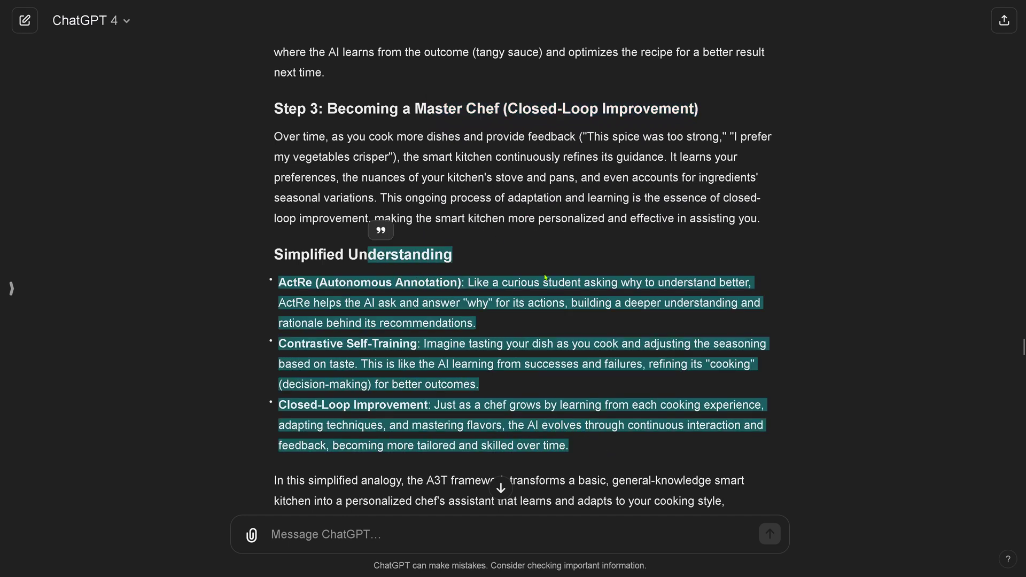
{"action": "left_click", "coordinate": [485, 255]}
{"action": "left_click_drag", "start_coordinate": [457, 254], "coordinate": [569, 446]}
{"action": "left_click", "coordinate": [516, 268]}
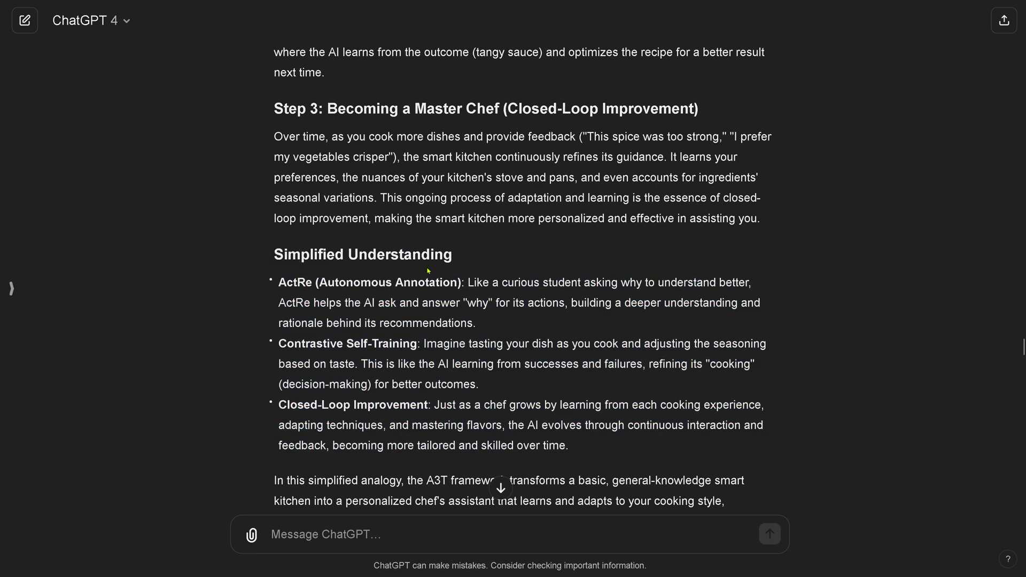
{"action": "left_click_drag", "start_coordinate": [352, 282], "coordinate": [477, 323]}
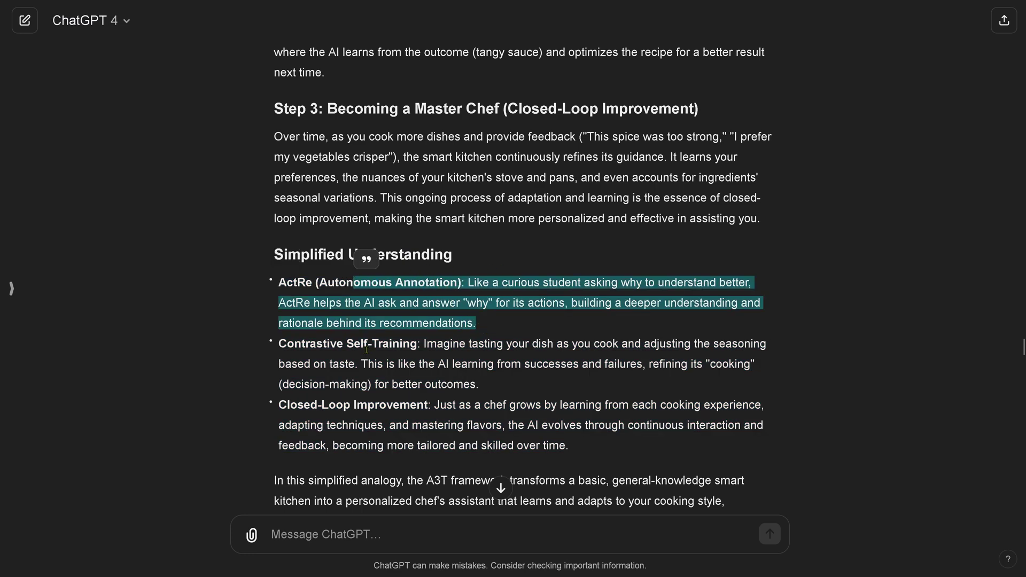
{"action": "left_click_drag", "start_coordinate": [369, 344], "coordinate": [569, 446]}
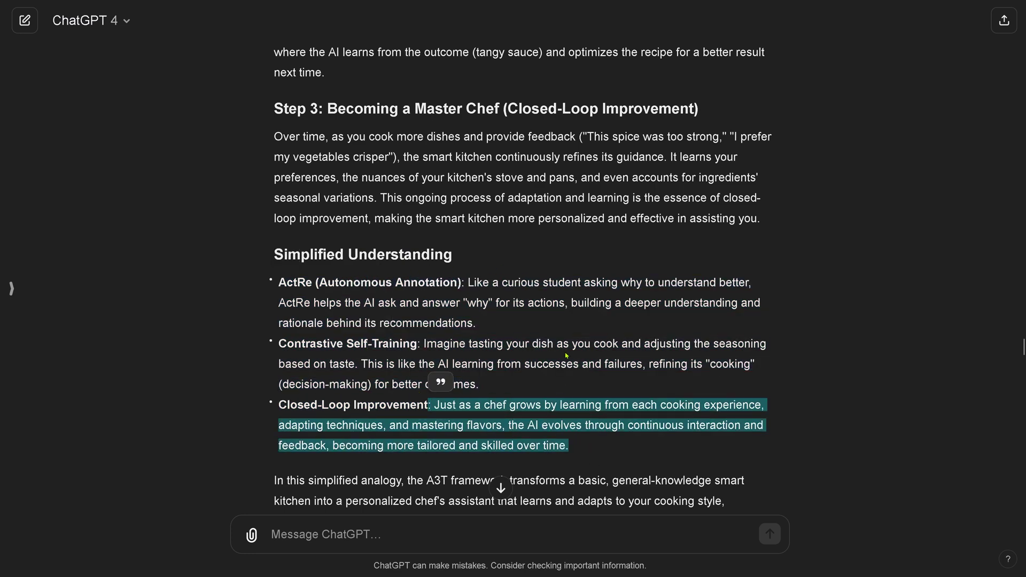
{"action": "scroll", "coordinate": [565, 350], "scroll_direction": "down", "scroll_amount": 3}
{"action": "scroll", "coordinate": [565, 350], "scroll_direction": "down", "scroll_amount": 1}
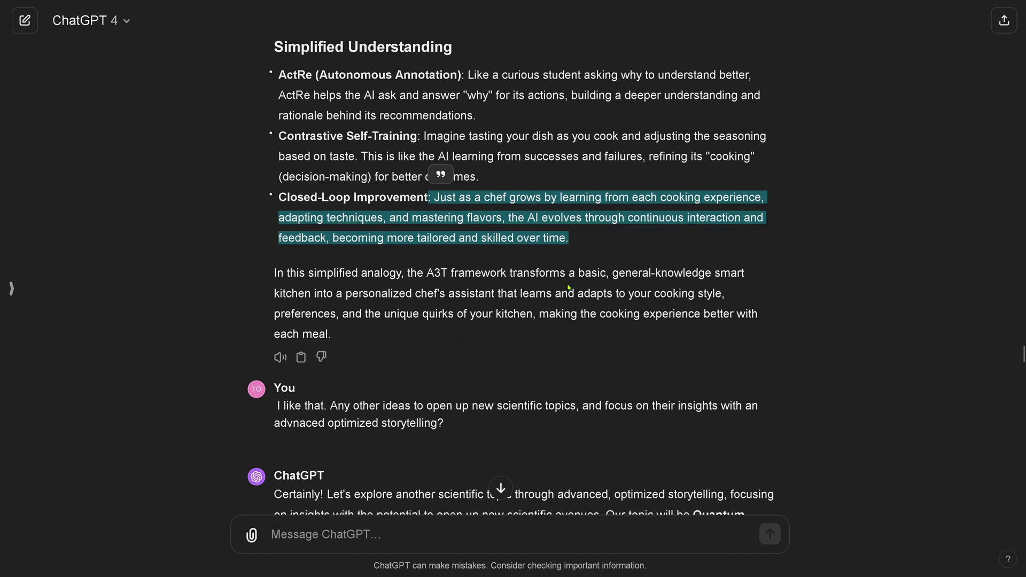
{"action": "scroll", "coordinate": [569, 289], "scroll_direction": "down", "scroll_amount": 3}
{"action": "left_click_drag", "start_coordinate": [352, 211], "coordinate": [526, 220]}
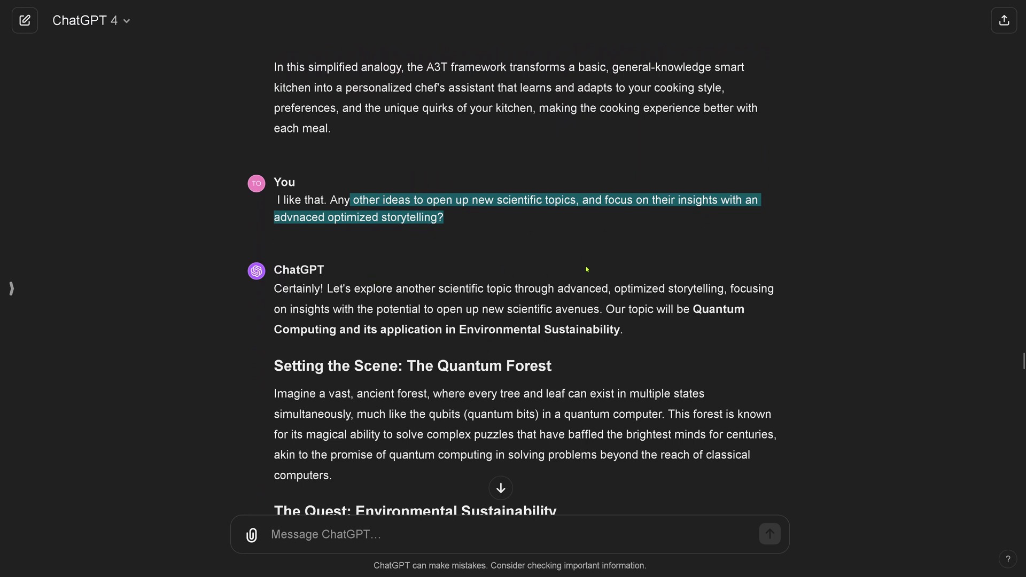
{"action": "scroll", "coordinate": [586, 270], "scroll_direction": "up", "scroll_amount": 10}
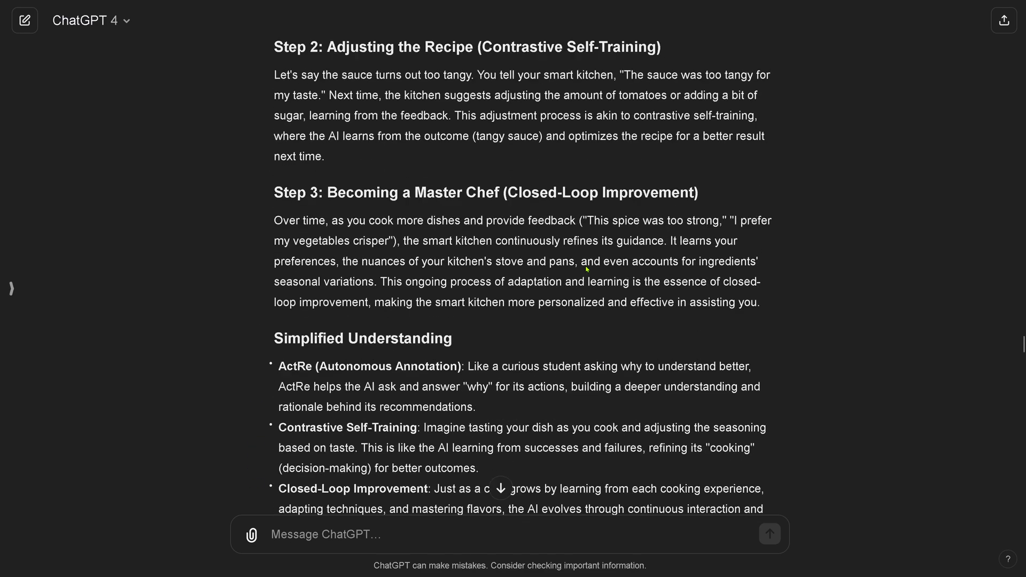
{"action": "scroll", "coordinate": [587, 270], "scroll_direction": "up", "scroll_amount": 5}
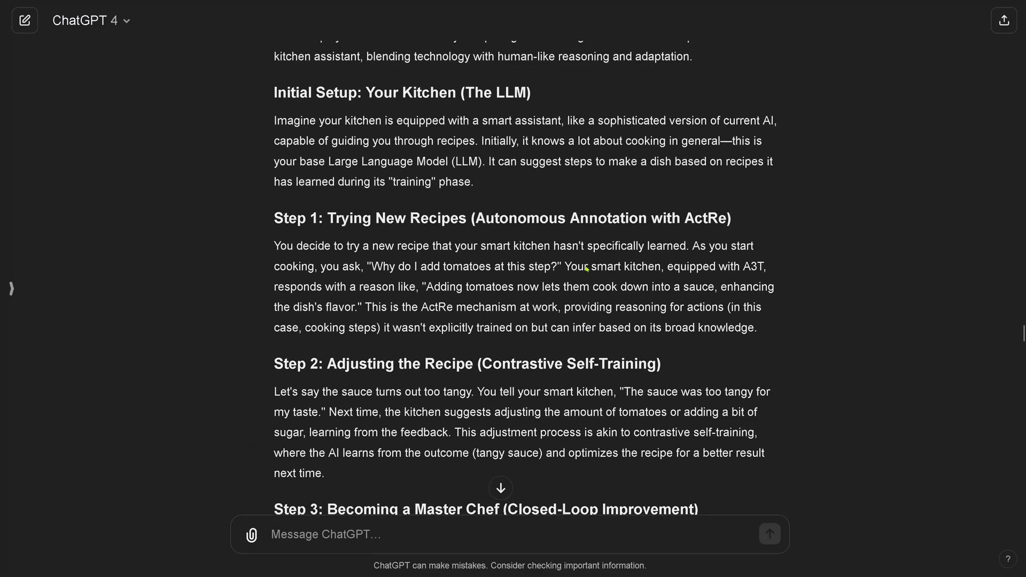
{"action": "scroll", "coordinate": [587, 270], "scroll_direction": "up", "scroll_amount": 3}
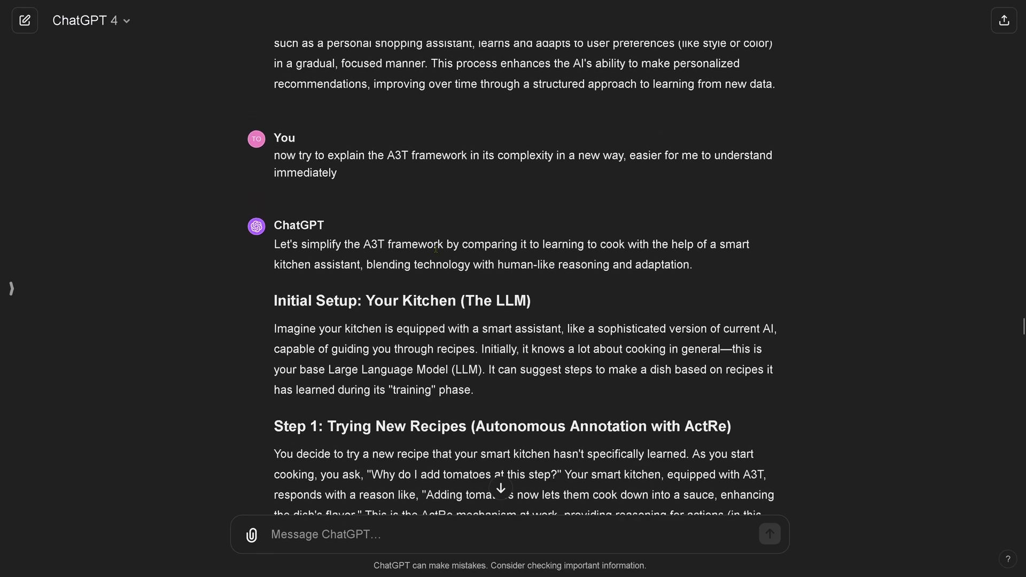
{"action": "left_click_drag", "start_coordinate": [403, 254], "coordinate": [793, 464]}
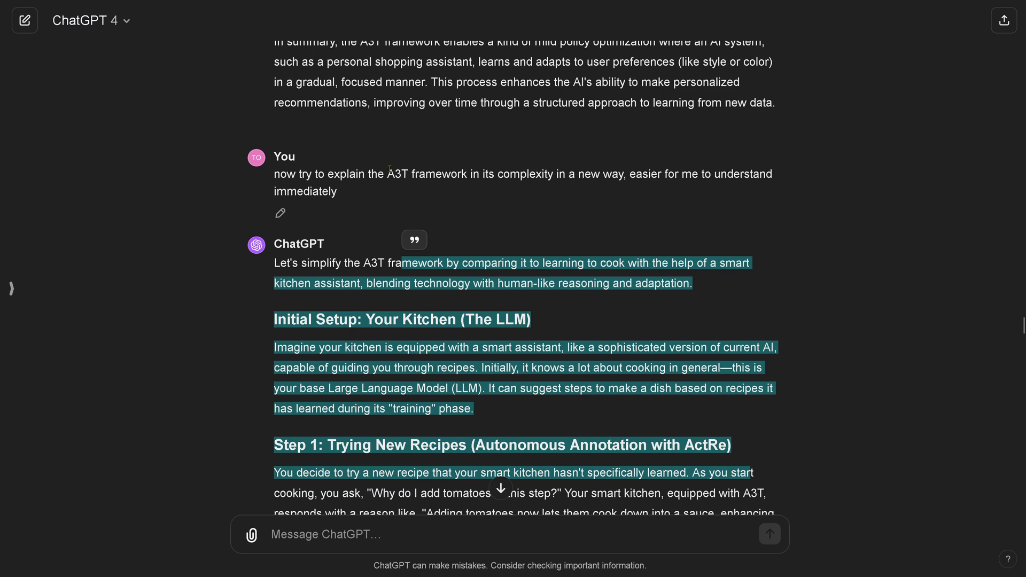
{"action": "left_click_drag", "start_coordinate": [390, 169], "coordinate": [357, 196]}
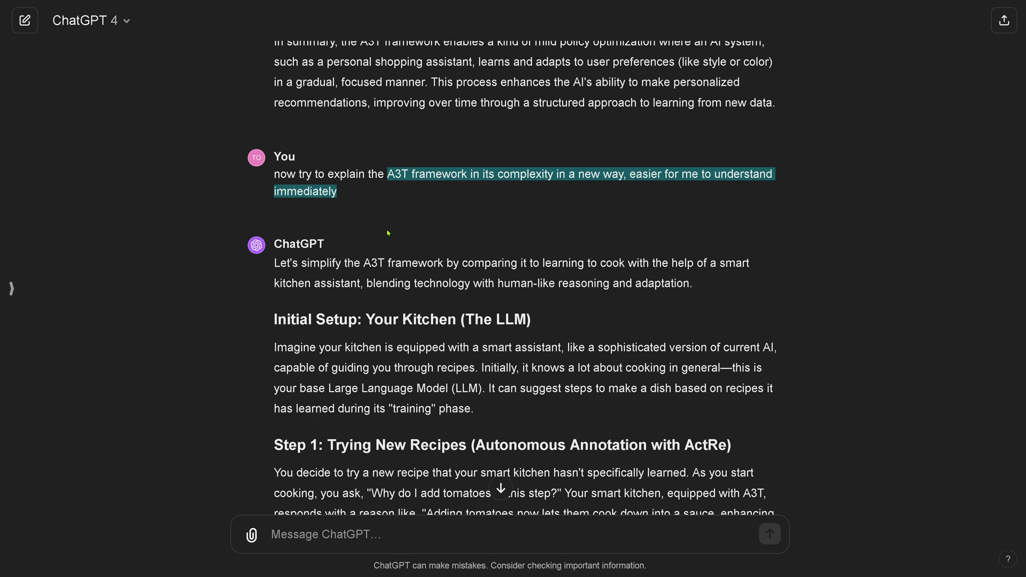
{"action": "scroll", "coordinate": [421, 236], "scroll_direction": "down", "scroll_amount": 7}
{"action": "scroll", "coordinate": [421, 236], "scroll_direction": "up", "scroll_amount": 5}
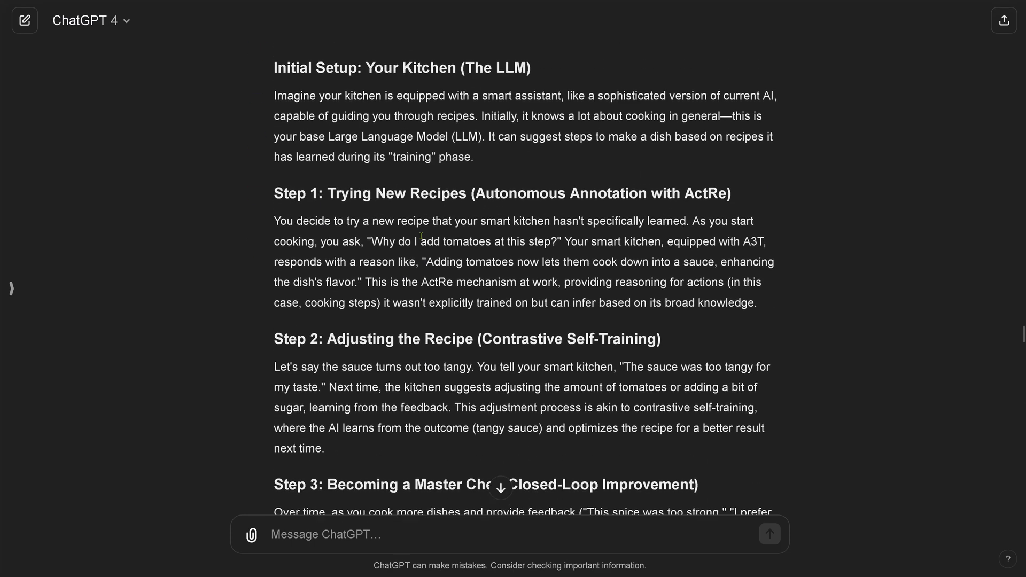
{"action": "scroll", "coordinate": [478, 134], "scroll_direction": "up", "scroll_amount": 2}
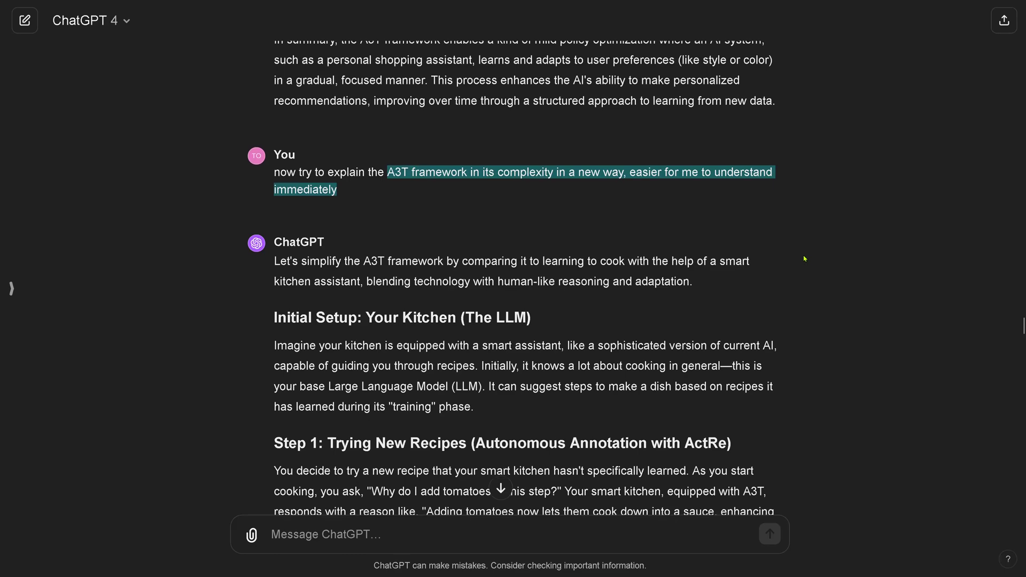
{"action": "scroll", "coordinate": [392, 104], "scroll_direction": "down", "scroll_amount": 4}
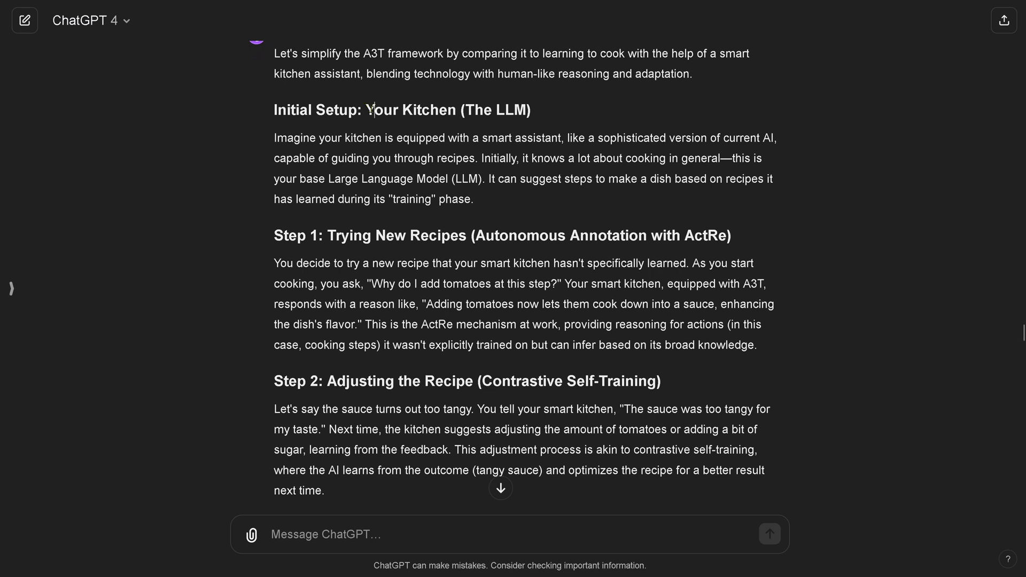
{"action": "left_click_drag", "start_coordinate": [373, 109], "coordinate": [728, 327]}
{"action": "left_click", "coordinate": [521, 237]}
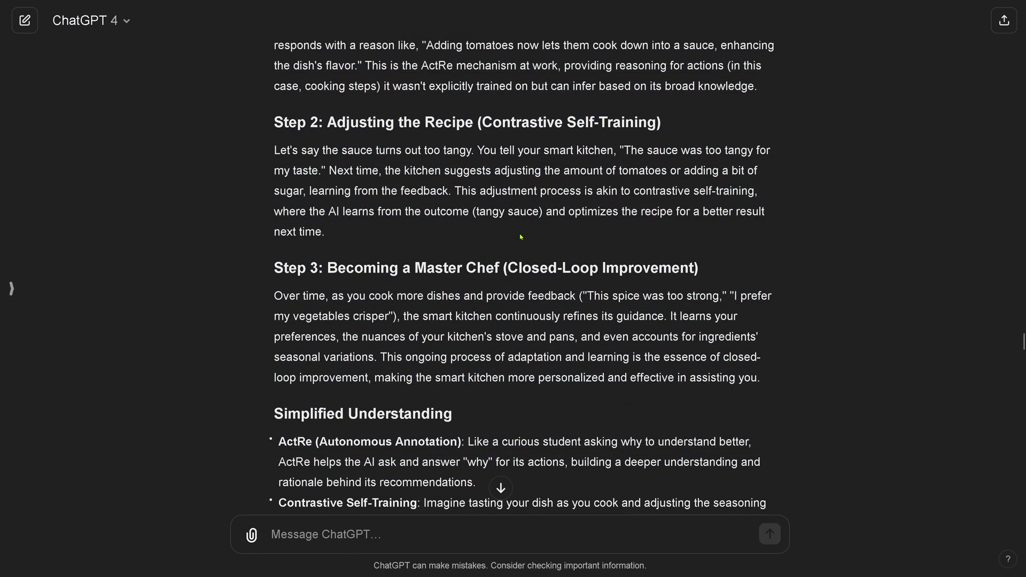
{"action": "scroll", "coordinate": [521, 236], "scroll_direction": "down", "scroll_amount": 4}
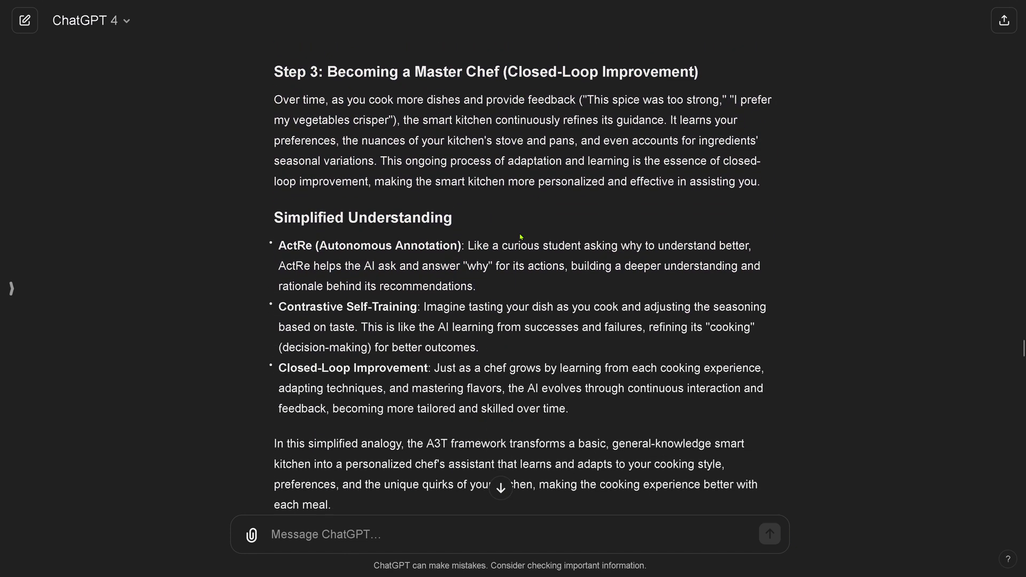
{"action": "left_click_drag", "start_coordinate": [352, 233], "coordinate": [661, 390]}
{"action": "scroll", "coordinate": [298, 203], "scroll_direction": "down", "scroll_amount": 4}
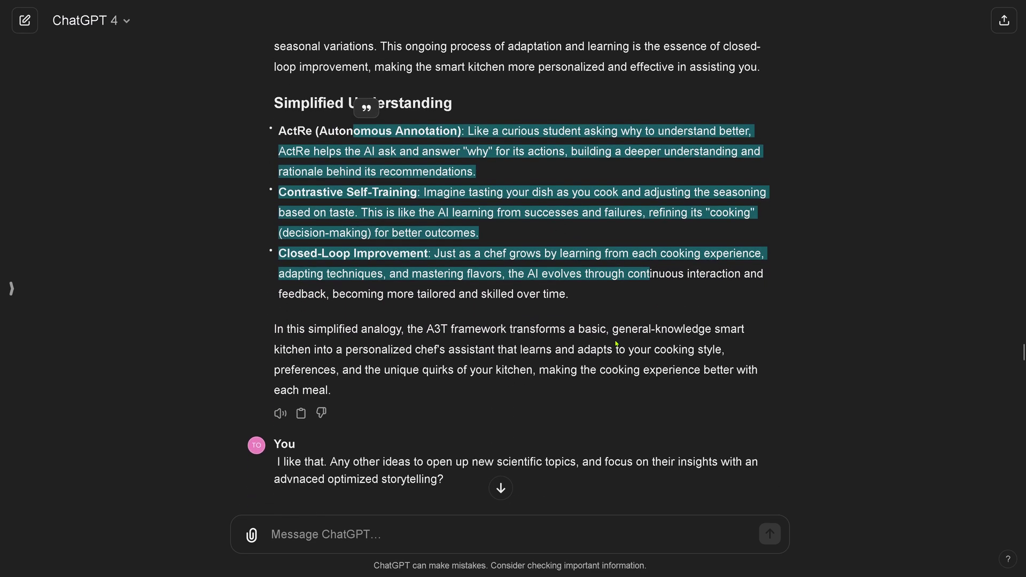
{"action": "left_click", "coordinate": [458, 236]}
{"action": "left_click_drag", "start_coordinate": [458, 235], "coordinate": [584, 278]}
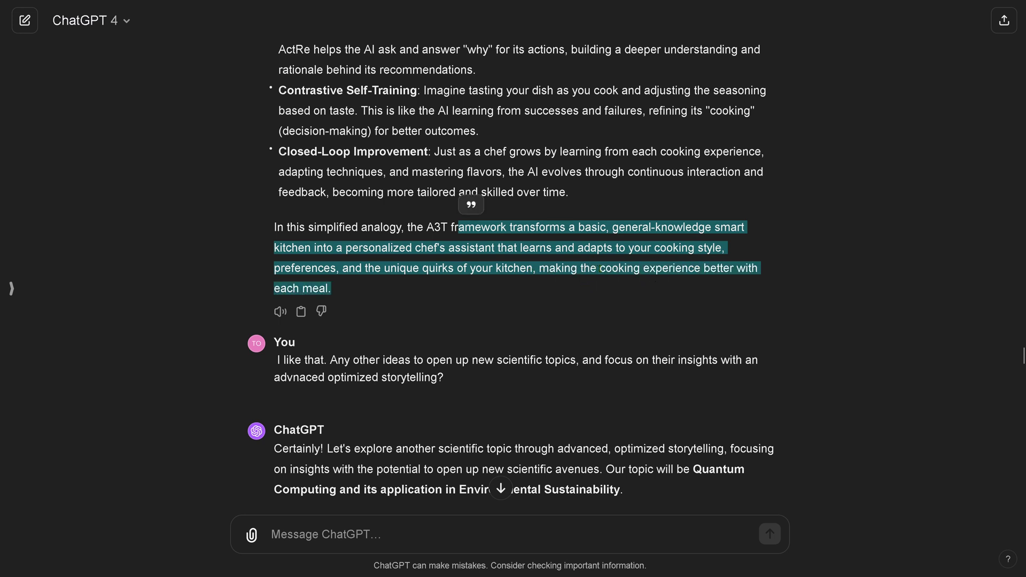